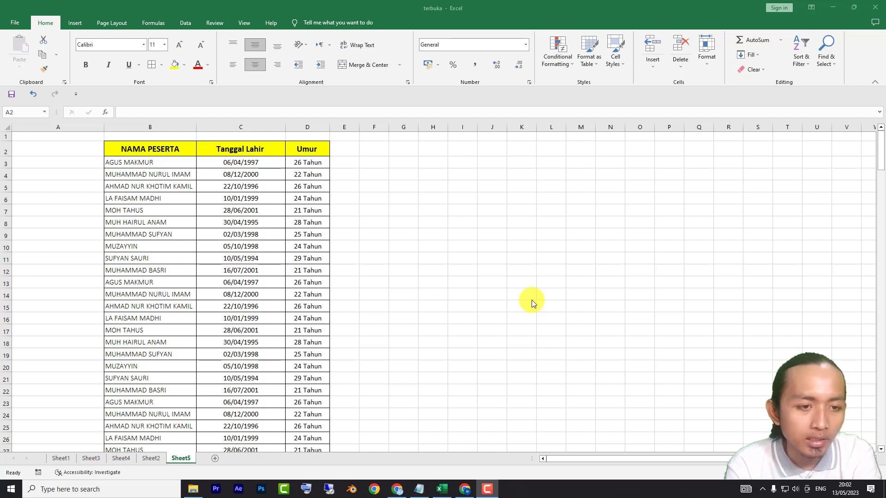
Step: Number the first five participants manually by entering 1, 2, 3, 4 and 5 in cells A3 to A7
{"action": "double_click", "coordinate": [85, 165]}
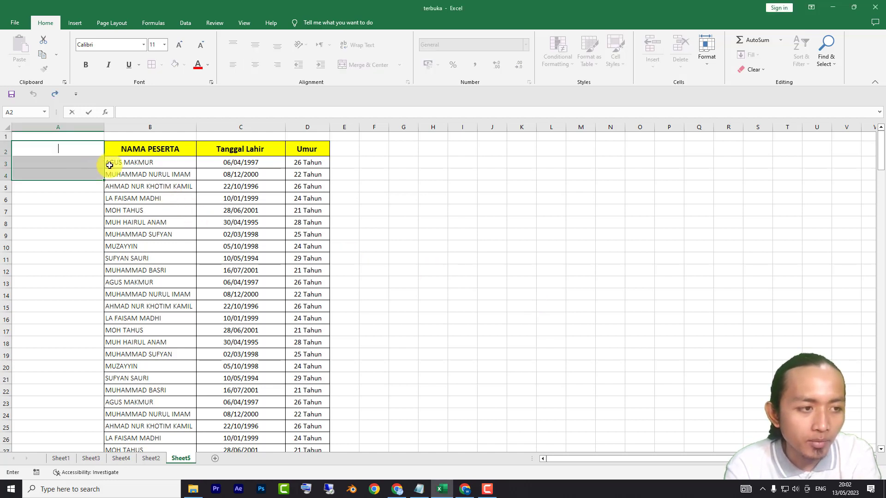
{"action": "left_click", "coordinate": [127, 187]}
{"action": "left_click", "coordinate": [84, 158]}
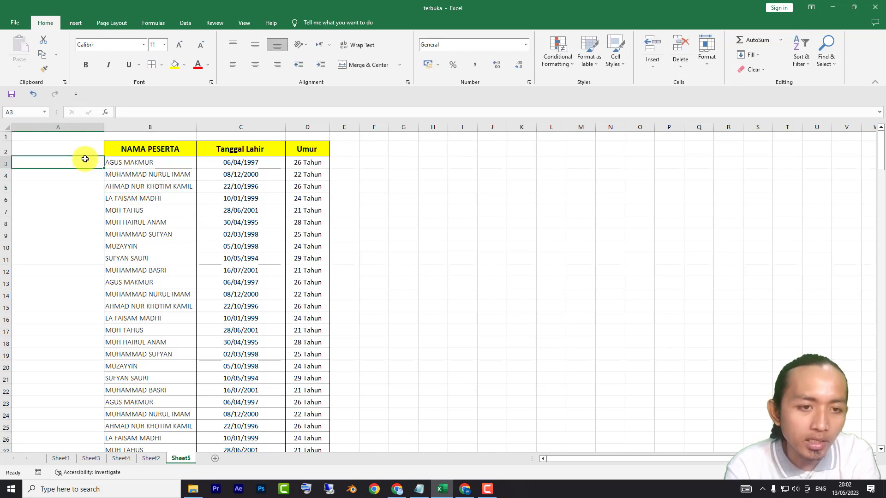
{"action": "type", "text": "1"}
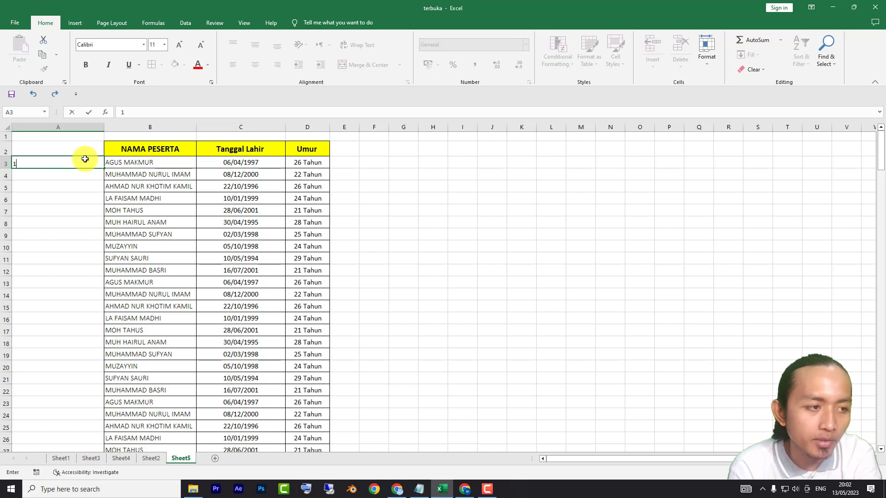
{"action": "key", "text": "Return"}
{"action": "type", "text": "2"}
{"action": "key", "text": "Return"}
{"action": "type", "text": "3"}
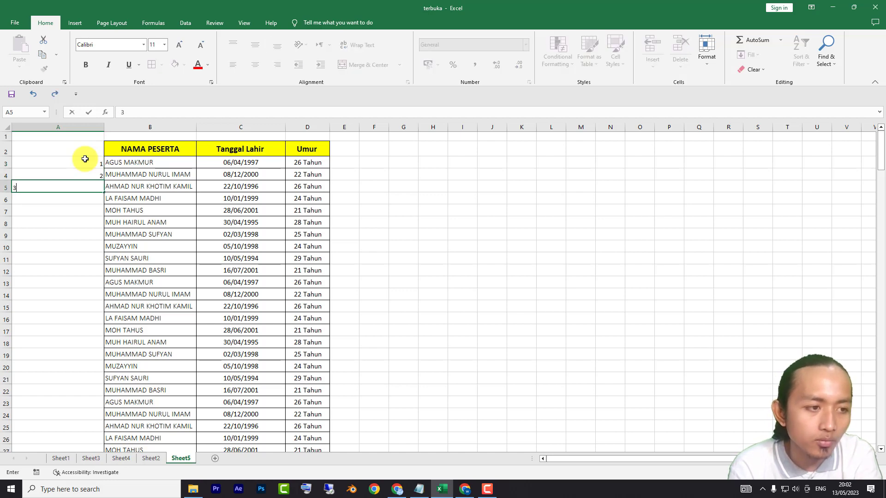
{"action": "key", "text": "Return"}
{"action": "type", "text": "4"}
{"action": "key", "text": "ctrl+Return"}
{"action": "key", "text": "Down"}
{"action": "key", "text": "Down"}
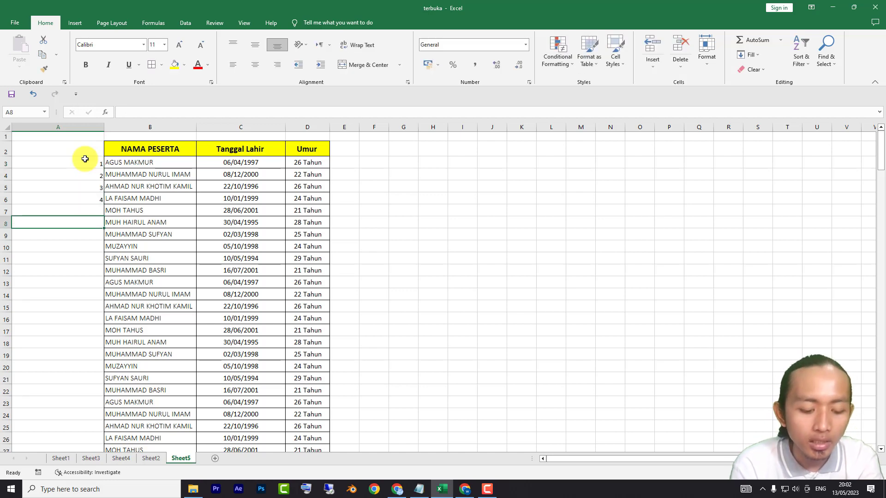
{"action": "key", "text": "Up"}
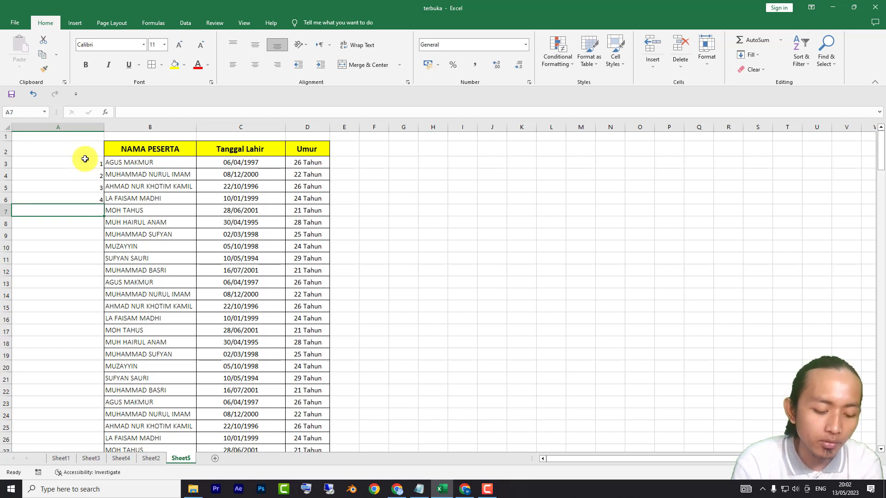
{"action": "type", "text": "5"}
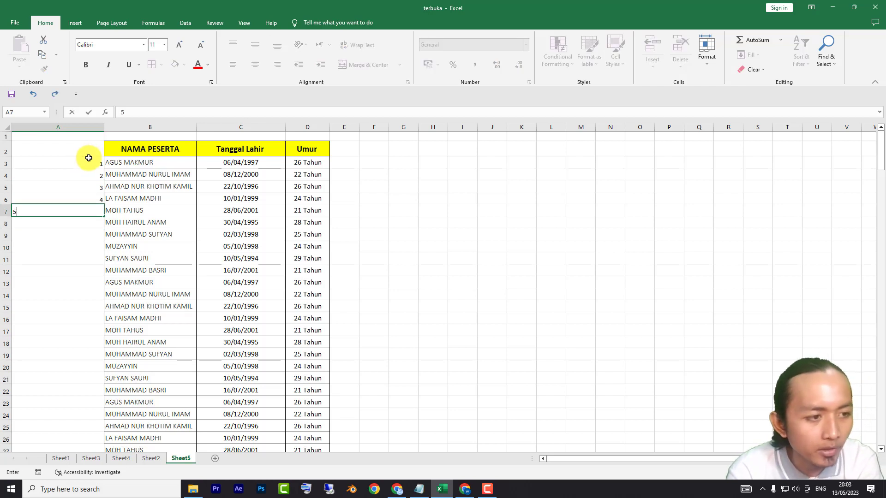
Step: Clear the manually entered numbers from cells A3 to A8
{"action": "left_click_drag", "start_coordinate": [85, 158], "coordinate": [72, 223]}
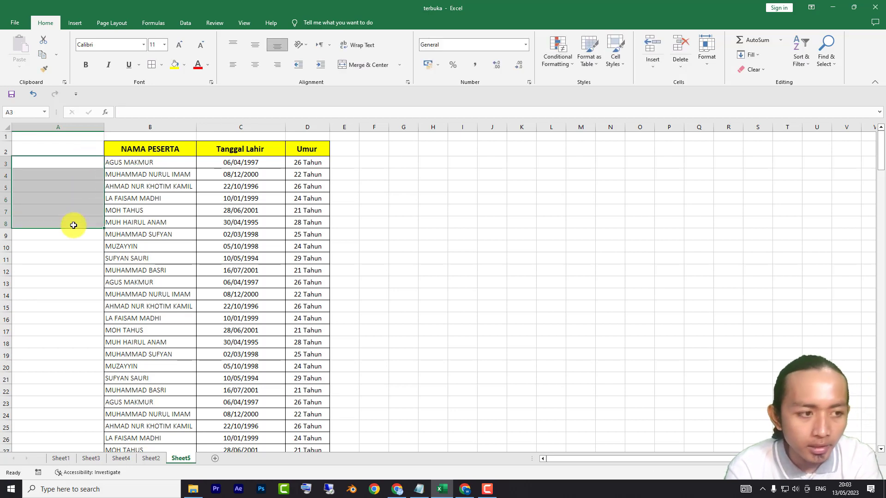
{"action": "key", "text": "Delete"}
{"action": "left_click", "coordinate": [72, 224]}
{"action": "left_click", "coordinate": [99, 162]}
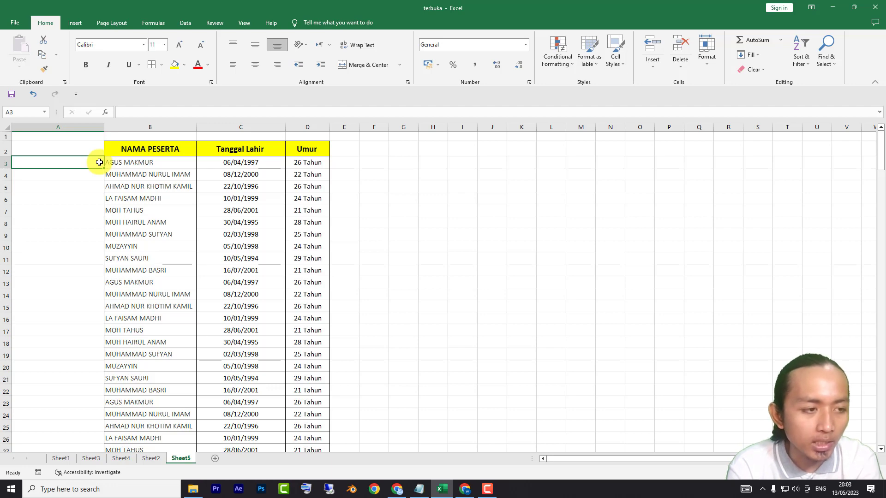
Step: Enter the header NO in A2 and the starting numbers 1 and 2 in A3 and A4
{"action": "scroll", "coordinate": [100, 162], "scroll_direction": "up", "scroll_amount": 1}
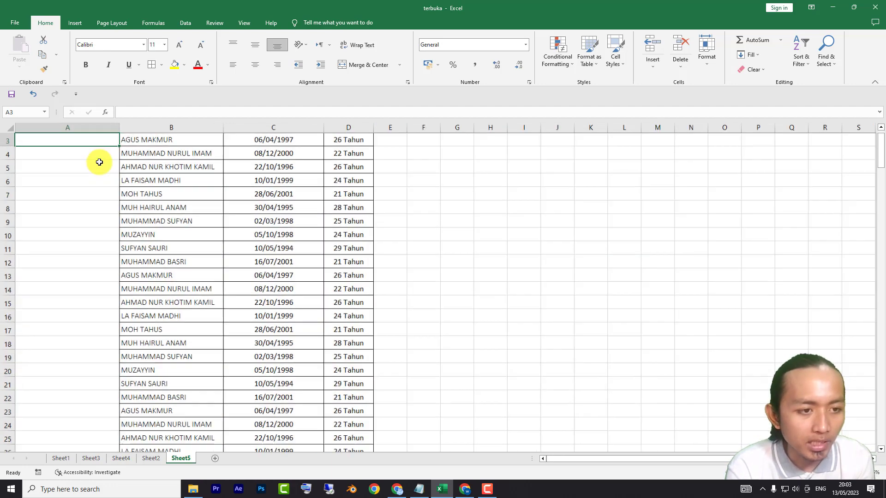
{"action": "scroll", "coordinate": [99, 162], "scroll_direction": "up", "scroll_amount": 1}
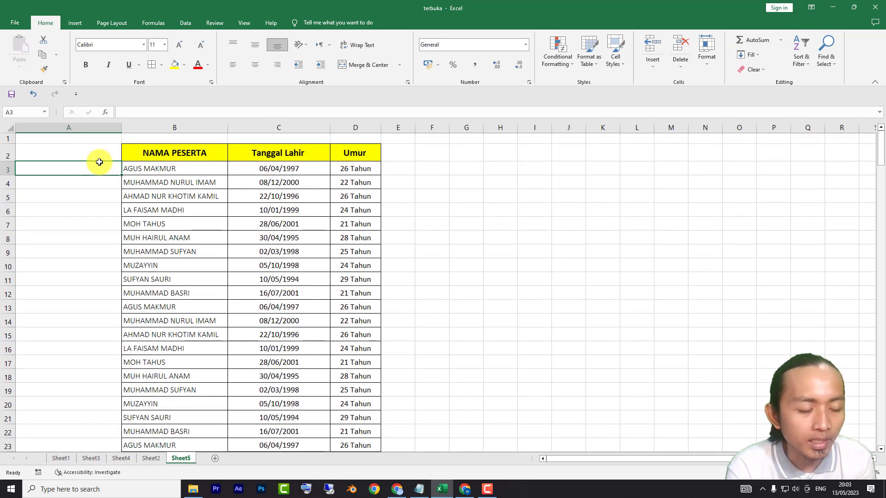
{"action": "left_click", "coordinate": [95, 153]}
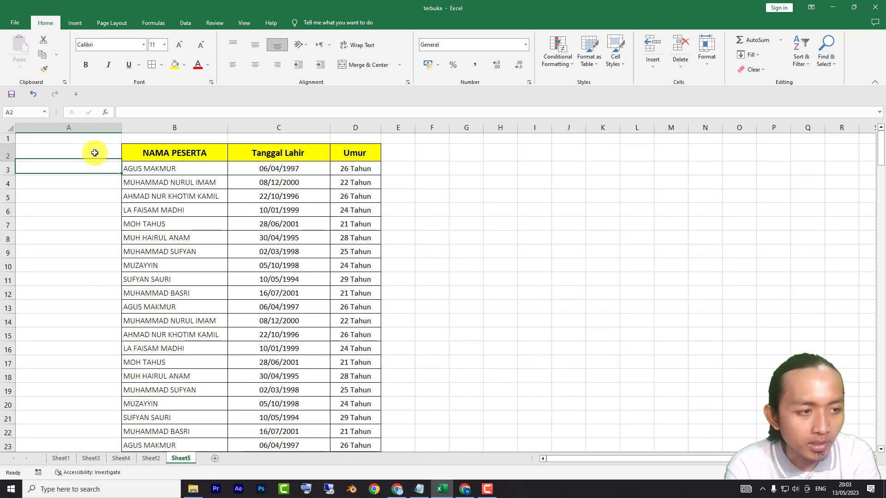
{"action": "type", "text": "NO"}
{"action": "key", "text": "Return"}
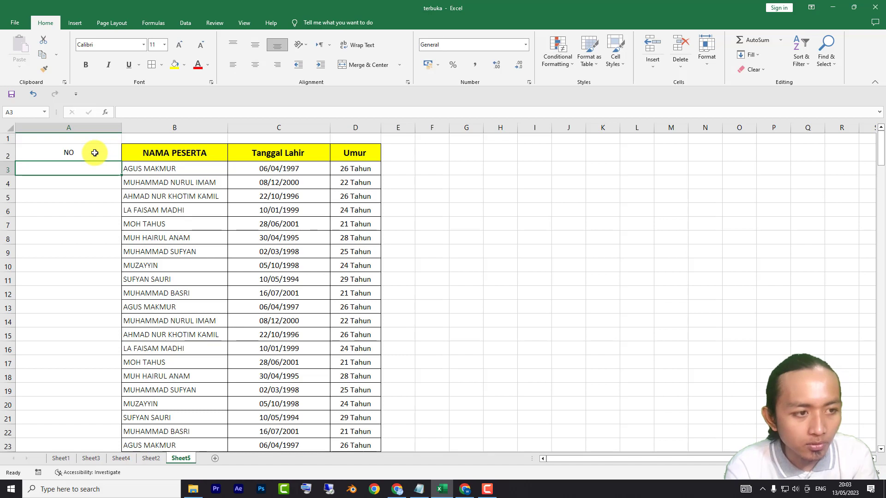
{"action": "type", "text": "1"}
{"action": "key", "text": "Return"}
{"action": "type", "text": "2"}
{"action": "key", "text": "Return"}
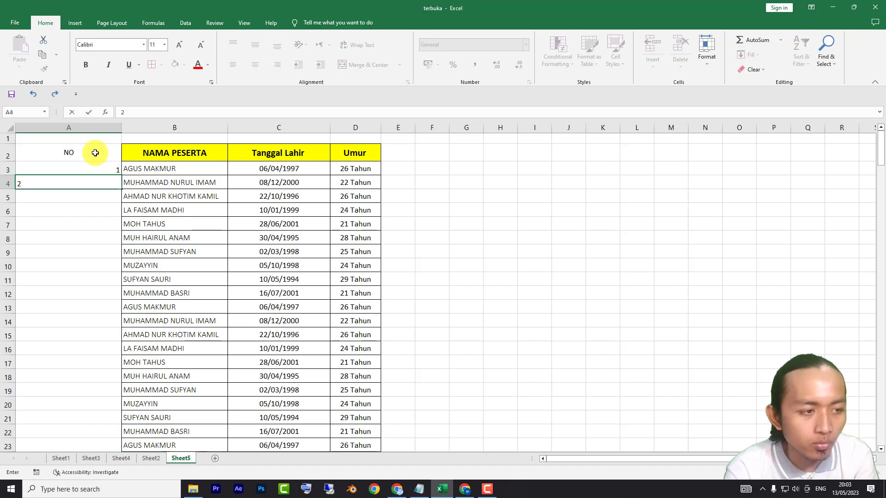
Step: Extend the number sequence from A3:A4 down to the last participant row, A205, using AutoFill
{"action": "left_click_drag", "start_coordinate": [93, 168], "coordinate": [96, 177]}
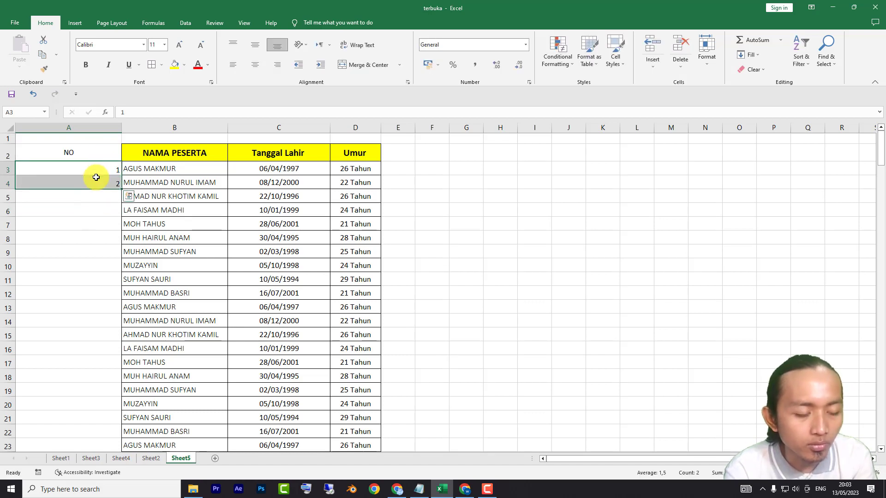
{"action": "left_click", "coordinate": [161, 170]}
{"action": "left_click", "coordinate": [110, 165]}
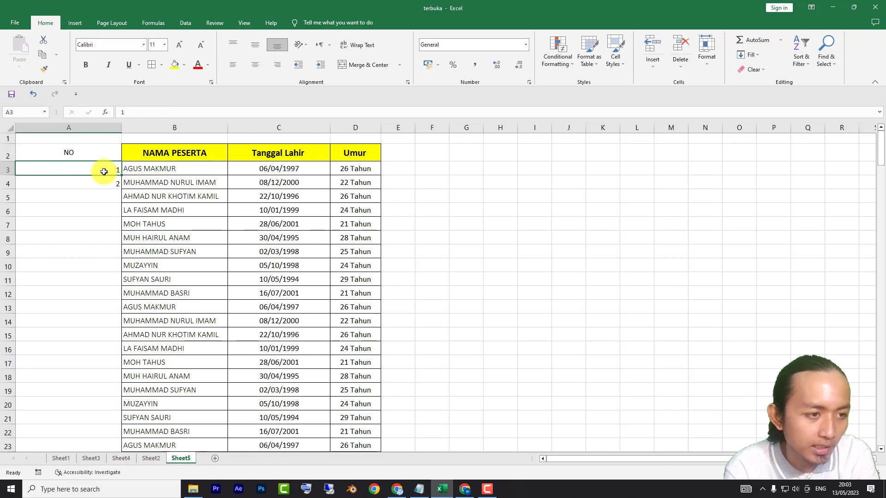
{"action": "left_click_drag", "start_coordinate": [103, 170], "coordinate": [103, 184]}
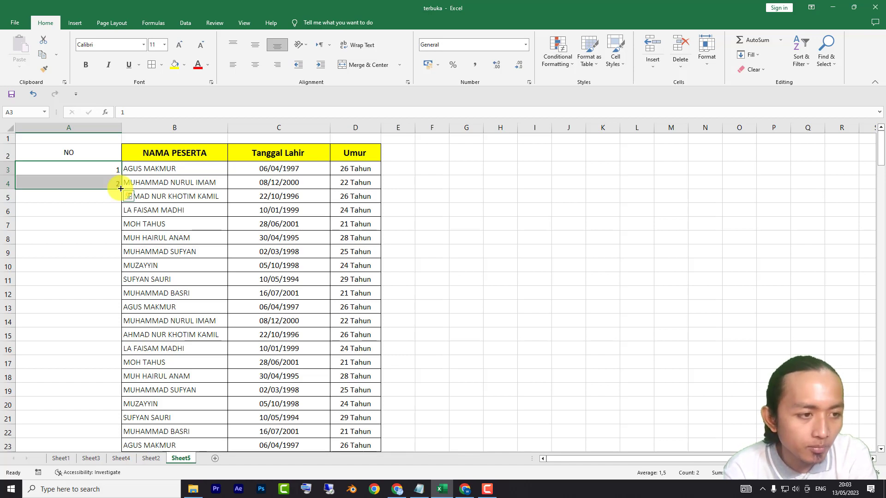
{"action": "left_click_drag", "start_coordinate": [121, 188], "coordinate": [109, 293]}
{"action": "scroll", "coordinate": [110, 293], "scroll_direction": "up", "scroll_amount": 19}
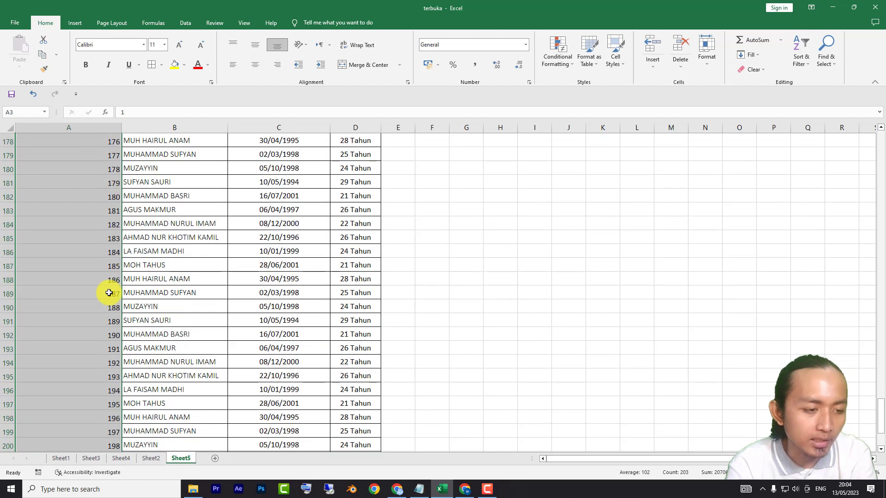
{"action": "scroll", "coordinate": [110, 293], "scroll_direction": "down", "scroll_amount": 20}
{"action": "scroll", "coordinate": [108, 293], "scroll_direction": "up", "scroll_amount": 1}
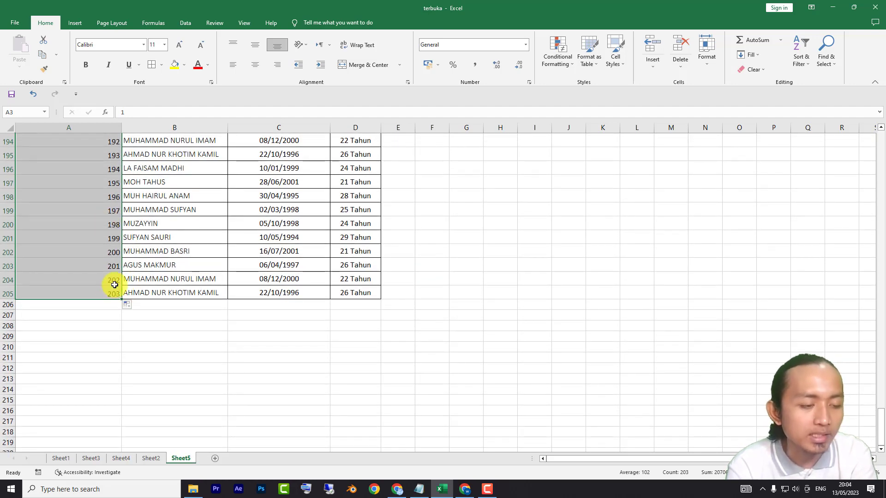
Step: Center the filled numbers in column A both horizontally and vertically
{"action": "scroll", "coordinate": [96, 274], "scroll_direction": "up", "scroll_amount": 12}
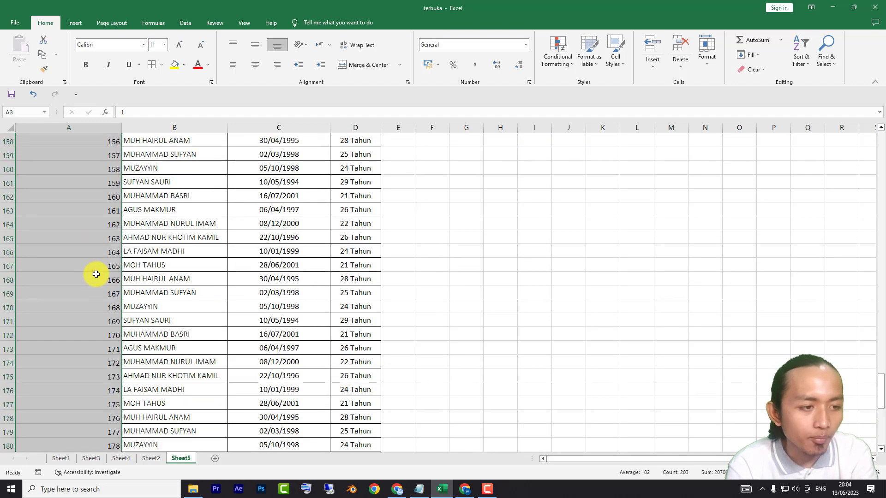
{"action": "scroll", "coordinate": [96, 274], "scroll_direction": "up", "scroll_amount": 20}
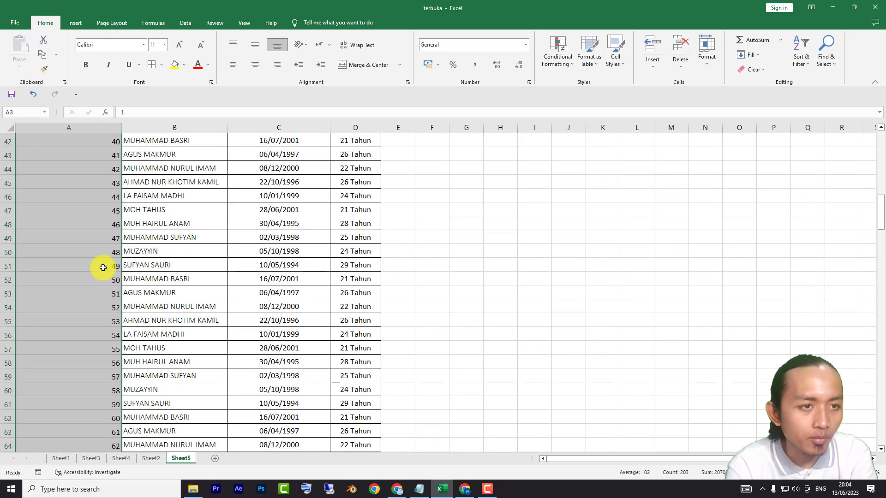
{"action": "left_click", "coordinate": [256, 62]}
{"action": "left_click", "coordinate": [254, 46]}
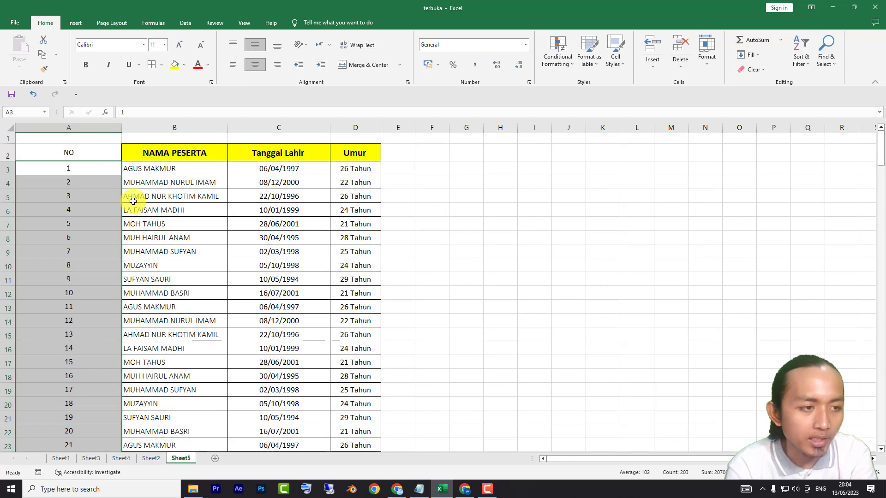
{"action": "left_click", "coordinate": [133, 200]}
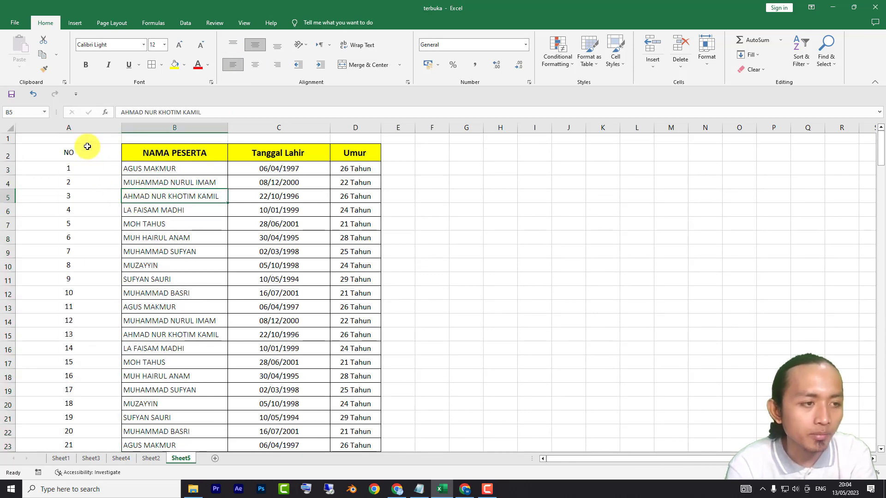
Step: Clear all contents of column A
{"action": "left_click", "coordinate": [73, 129]}
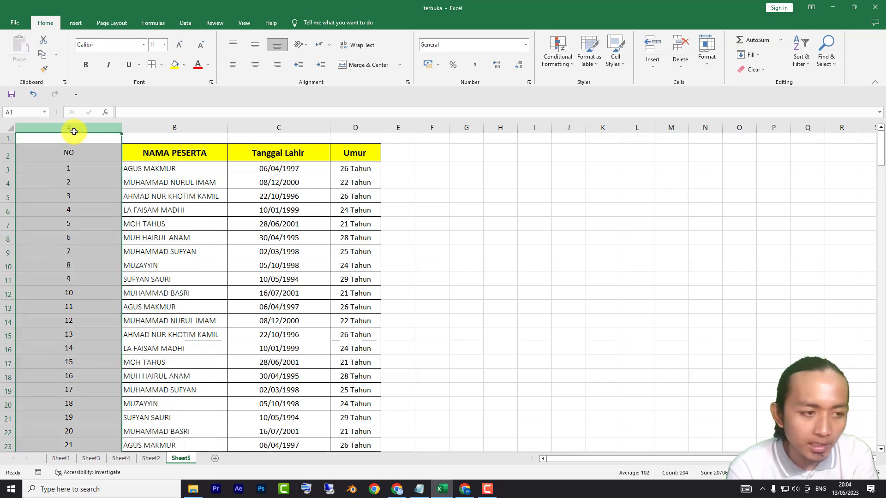
{"action": "key", "text": "Delete"}
{"action": "left_click", "coordinate": [70, 166]}
Step: Enter the header NO in A2 and the starting number 1 in A3
{"action": "left_click", "coordinate": [64, 151]}
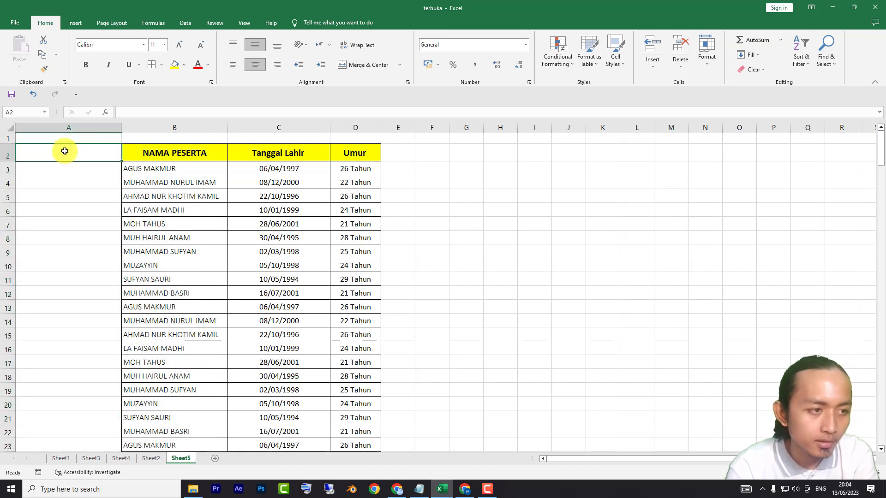
{"action": "type", "text": "NO"}
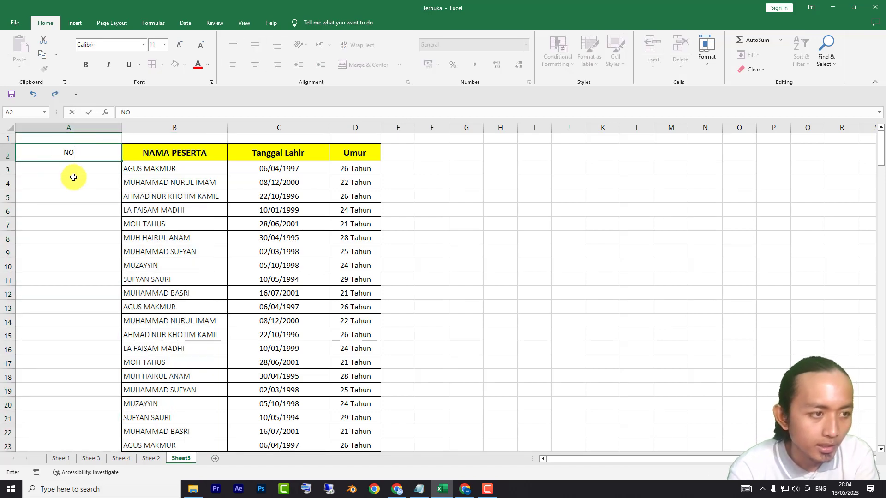
{"action": "key", "text": "Return"}
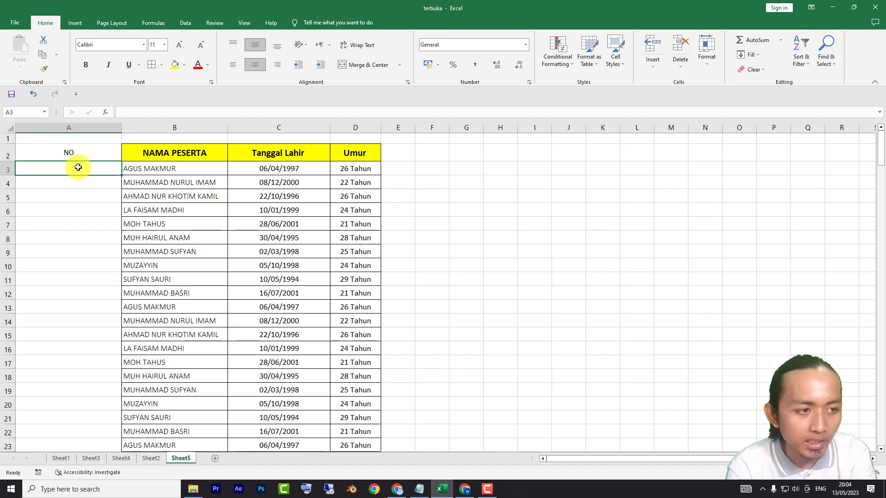
{"action": "type", "text": "1"}
{"action": "key", "text": "Return"}
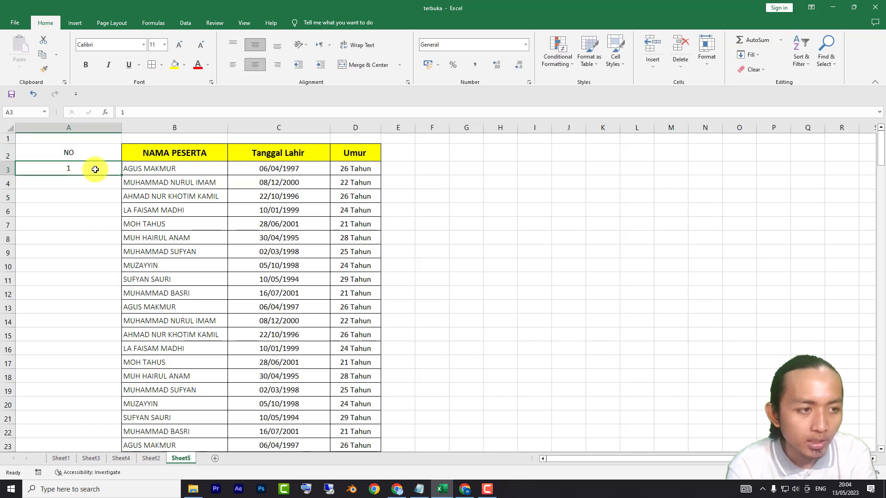
{"action": "left_click", "coordinate": [103, 205]}
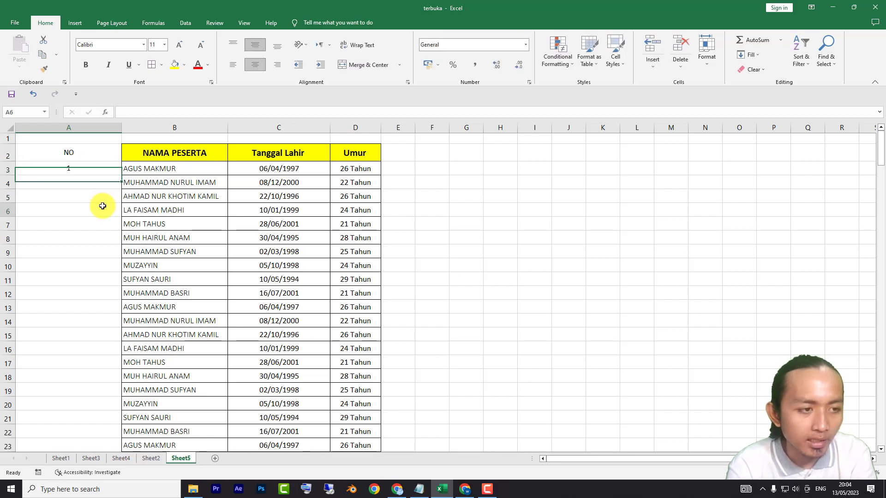
Step: Fill a linear series down the column from A3 with step value 1 and stop value 203
{"action": "left_click", "coordinate": [84, 169]}
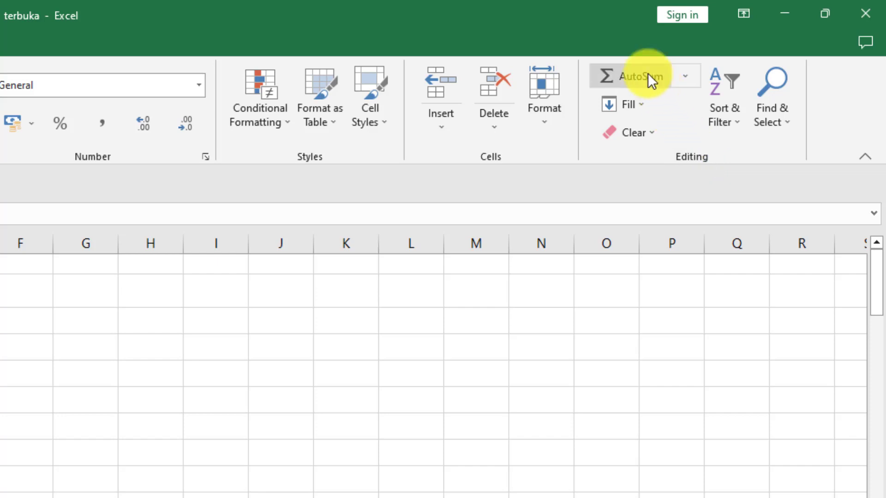
{"action": "left_click", "coordinate": [633, 109]}
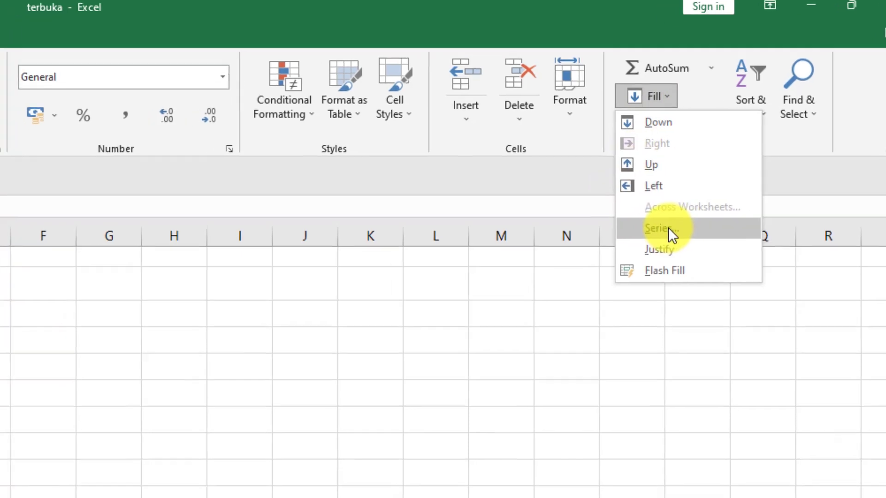
{"action": "left_click", "coordinate": [643, 236]}
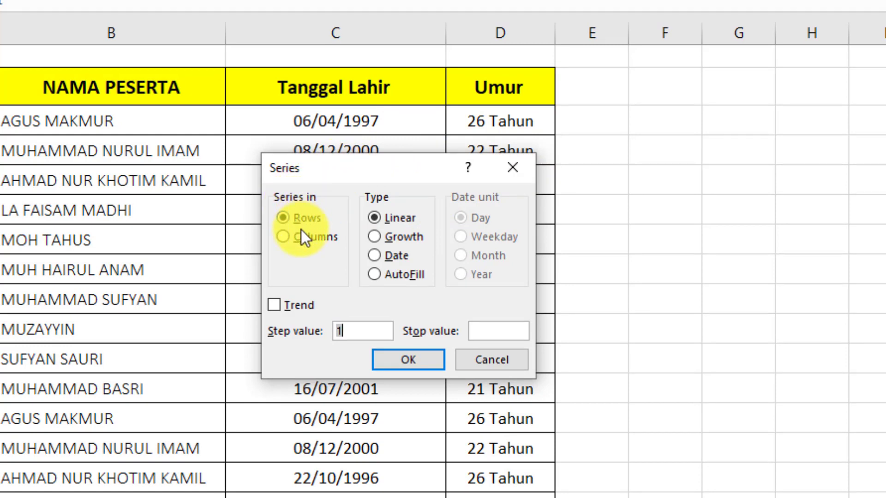
{"action": "left_click", "coordinate": [286, 236]}
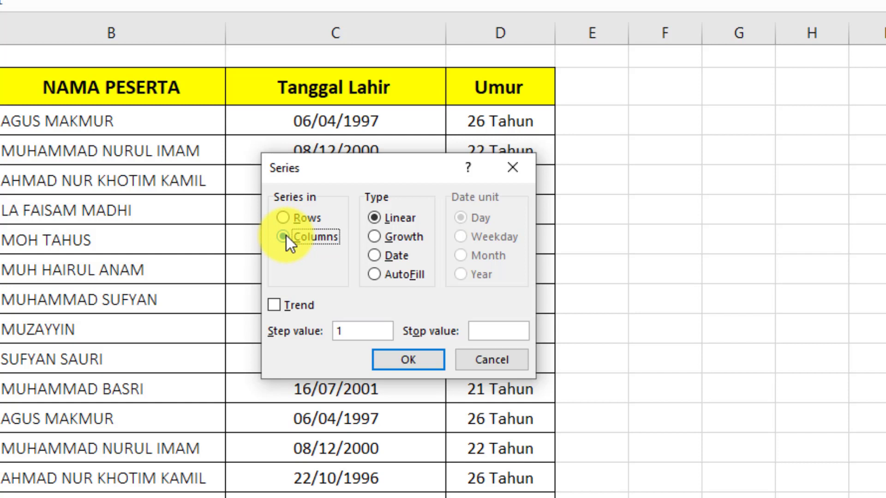
{"action": "left_click", "coordinate": [349, 337]}
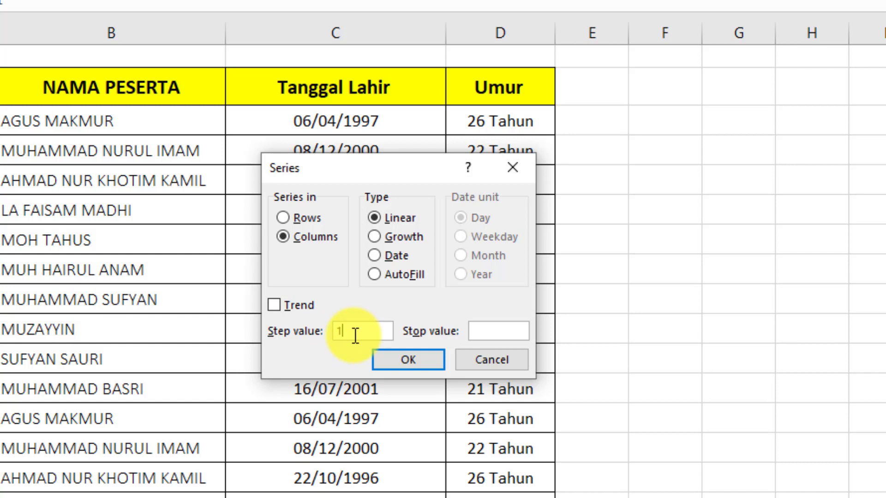
{"action": "left_click", "coordinate": [500, 335]}
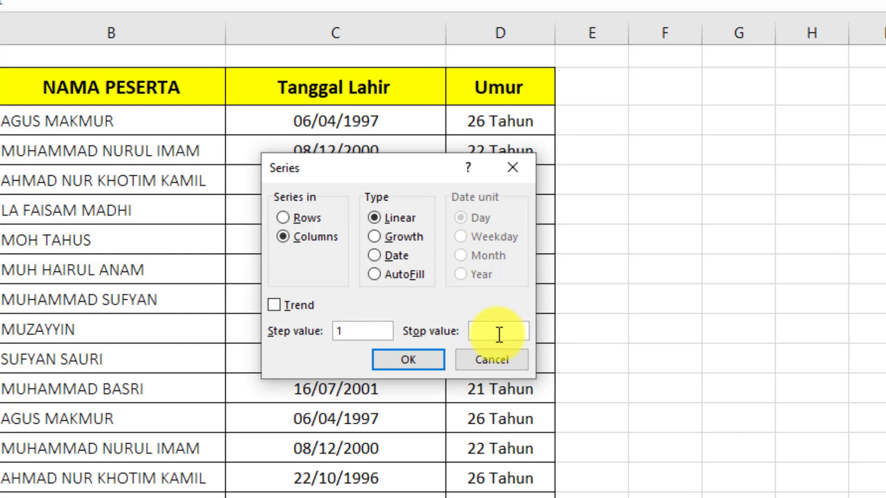
{"action": "type", "text": "203"}
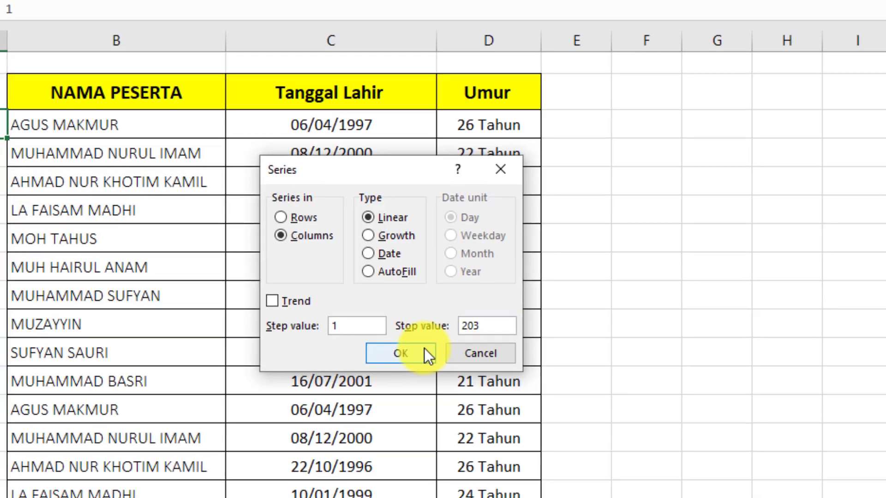
{"action": "left_click", "coordinate": [432, 356]}
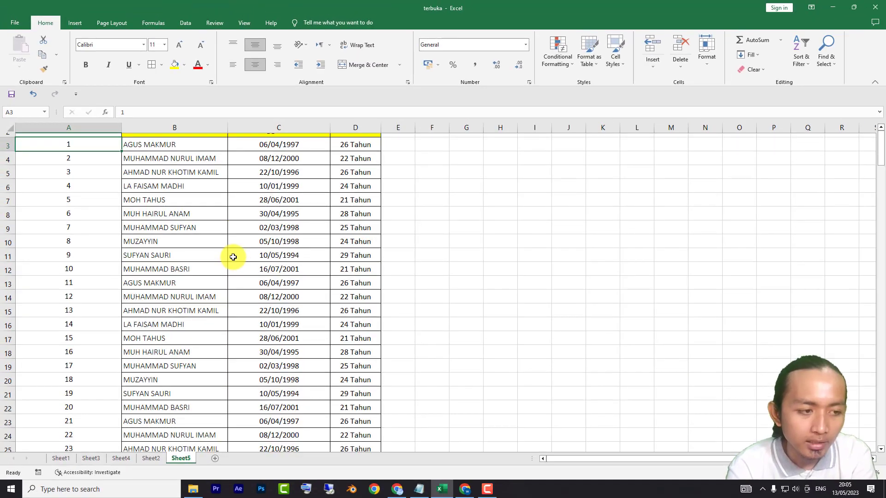
{"action": "scroll", "coordinate": [234, 267], "scroll_direction": "down", "scroll_amount": 20}
{"action": "scroll", "coordinate": [233, 257], "scroll_direction": "down", "scroll_amount": 20}
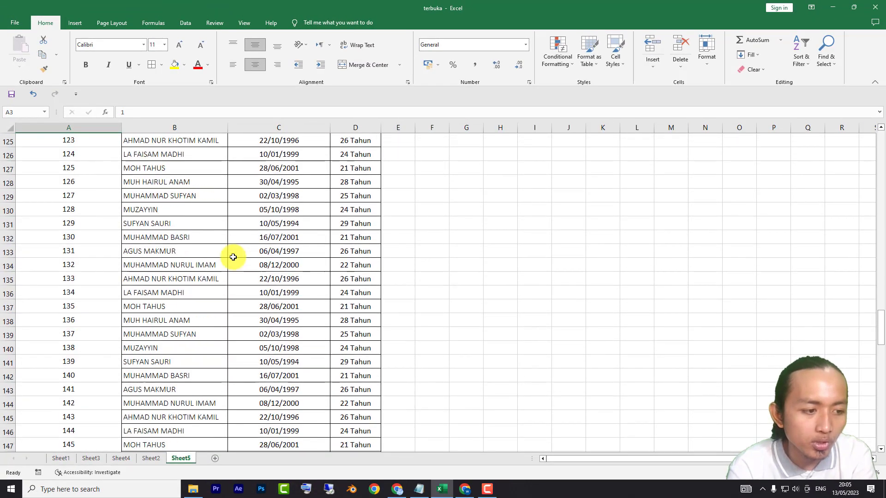
{"action": "scroll", "coordinate": [233, 257], "scroll_direction": "up", "scroll_amount": 20}
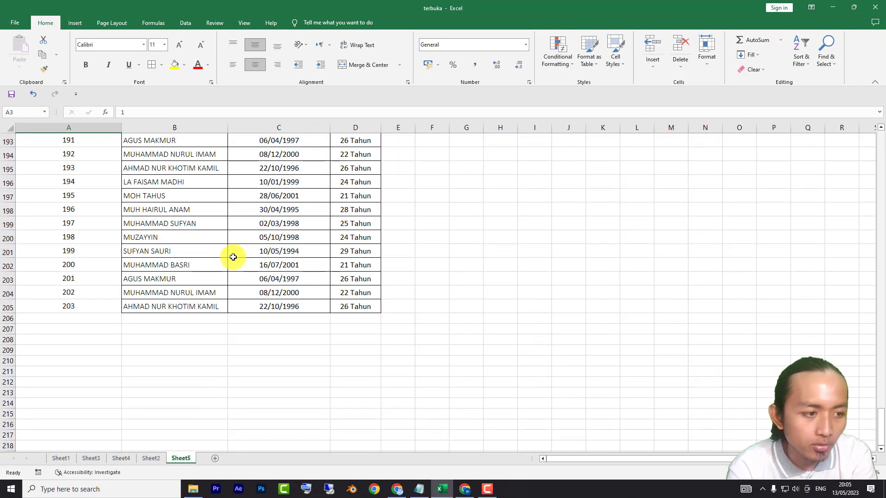
{"action": "scroll", "coordinate": [135, 277], "scroll_direction": "up", "scroll_amount": 20}
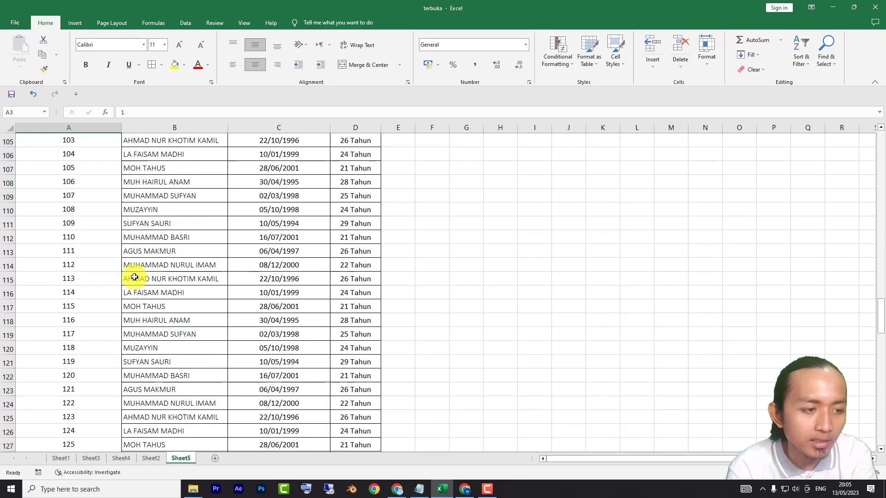
{"action": "scroll", "coordinate": [388, 200], "scroll_direction": "up", "scroll_amount": 15}
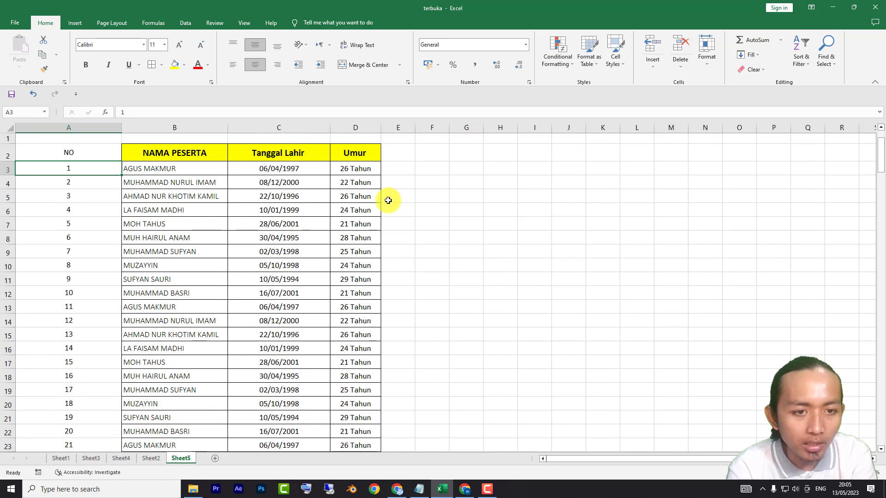
Step: Enter the numbers 1 to 4 manually in F3:F6 and clear them again
{"action": "left_click", "coordinate": [417, 172]}
{"action": "type", "text": "1"}
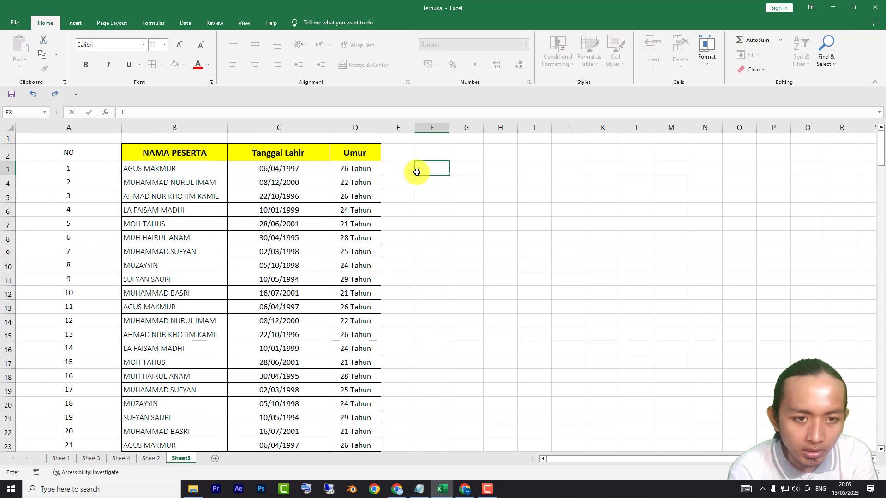
{"action": "key", "text": "Return"}
{"action": "type", "text": "2"}
{"action": "key", "text": "Return"}
{"action": "type", "text": "3"}
{"action": "key", "text": "Return"}
{"action": "type", "text": "4"}
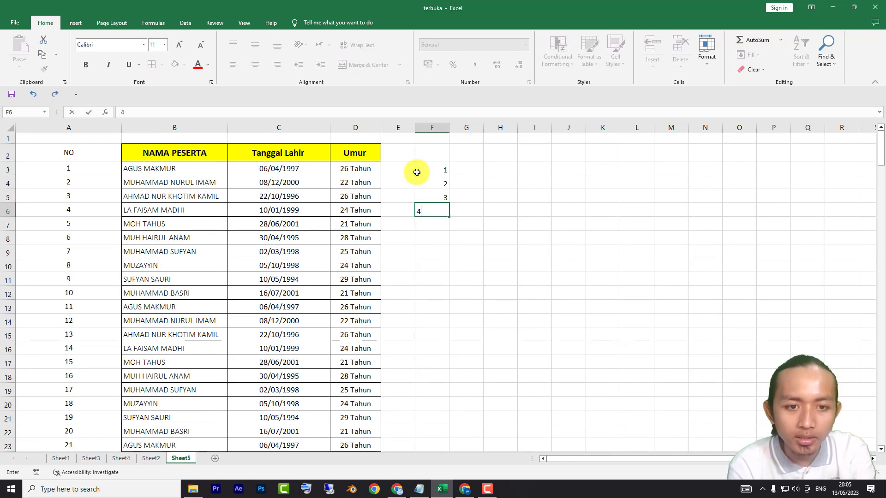
{"action": "key", "text": "Return"}
{"action": "type", "text": "5"}
{"action": "key", "text": "Escape"}
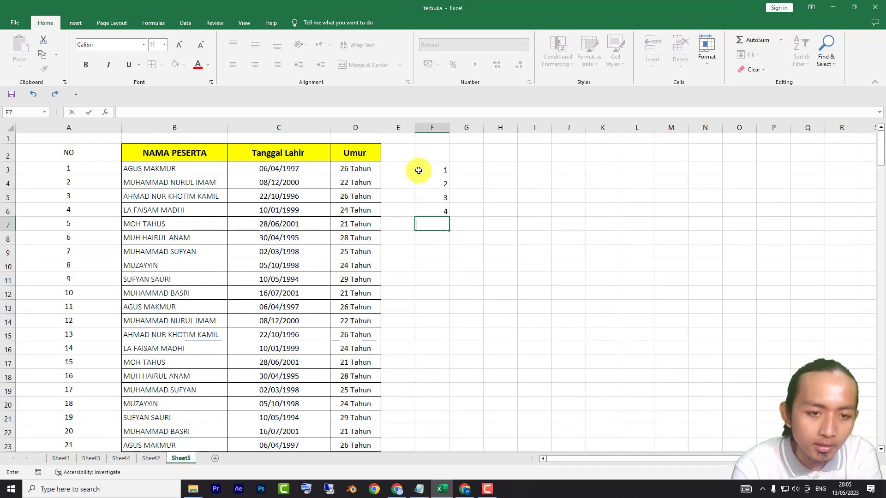
{"action": "left_click_drag", "start_coordinate": [427, 169], "coordinate": [427, 217]}
{"action": "key", "text": "Delete"}
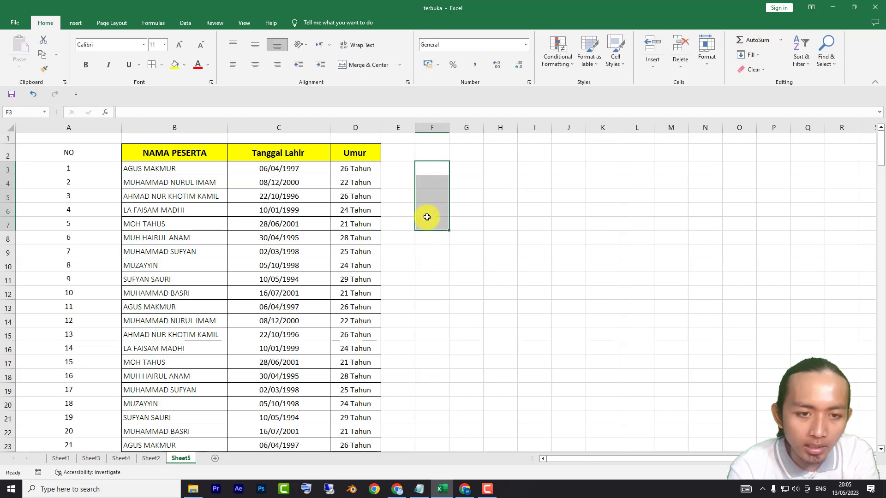
{"action": "left_click", "coordinate": [83, 177]}
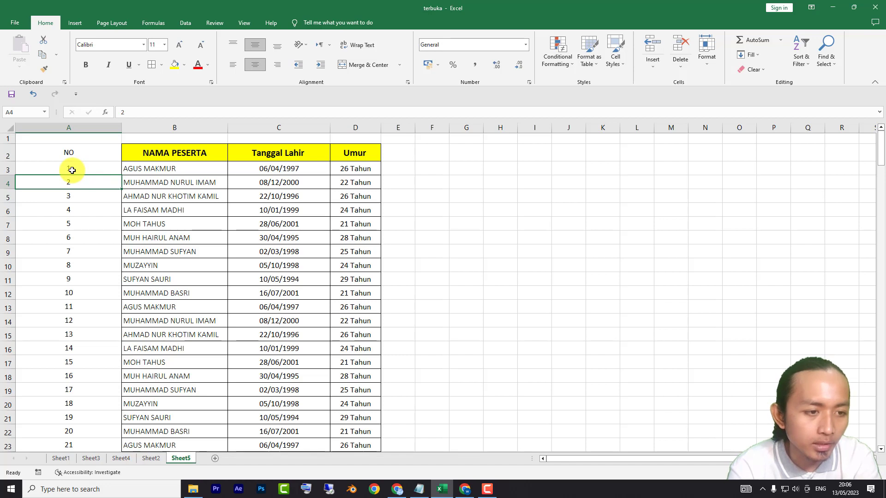
{"action": "left_click_drag", "start_coordinate": [87, 172], "coordinate": [85, 180]}
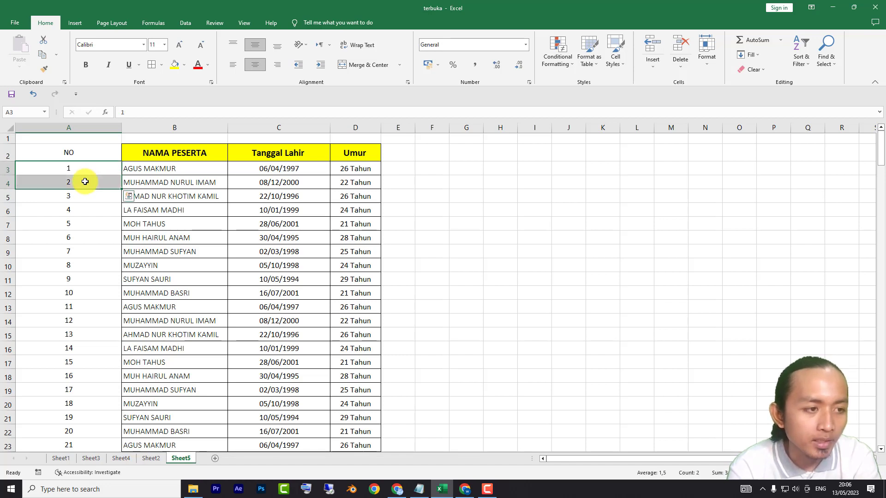
{"action": "left_click", "coordinate": [90, 172]}
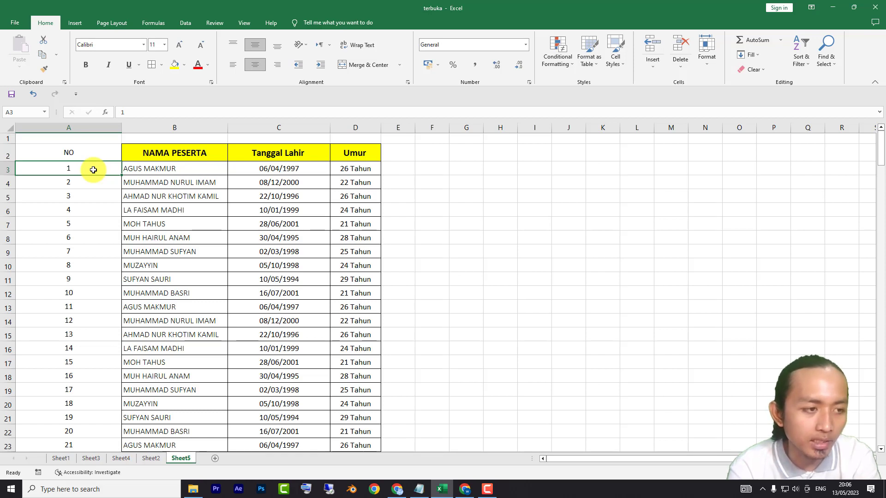
Step: Empty column A of its header and numbers, keeping the participant table in columns B to D
{"action": "left_click", "coordinate": [85, 128]}
{"action": "right_click", "coordinate": [86, 130]}
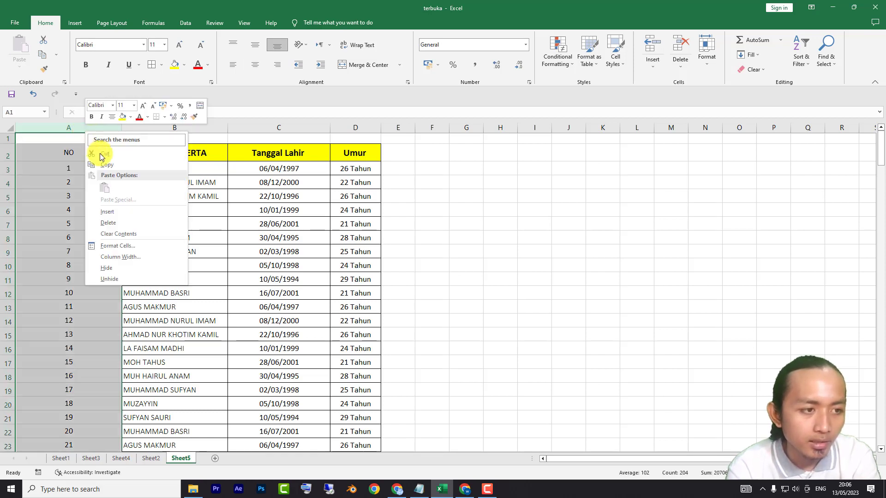
{"action": "left_click", "coordinate": [108, 222]}
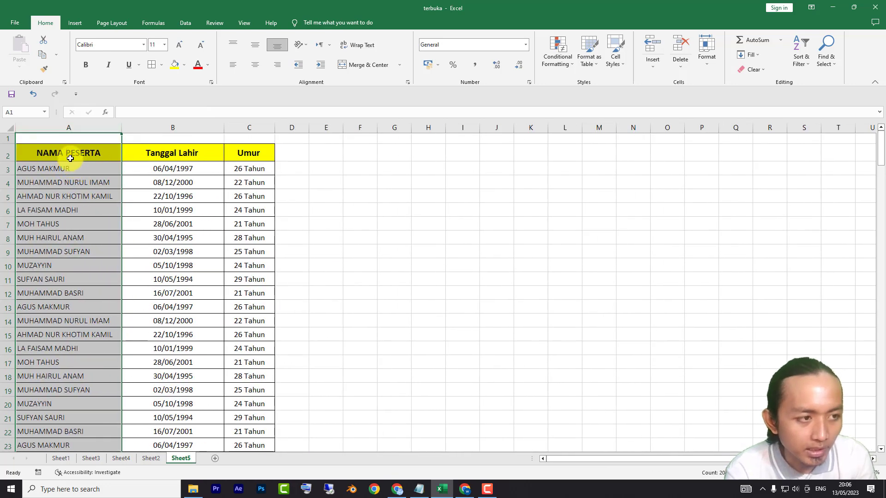
Step: Enter the header NO in A2 and the starting numbers 1 and 2 in A3 and A4
{"action": "left_click", "coordinate": [70, 159]}
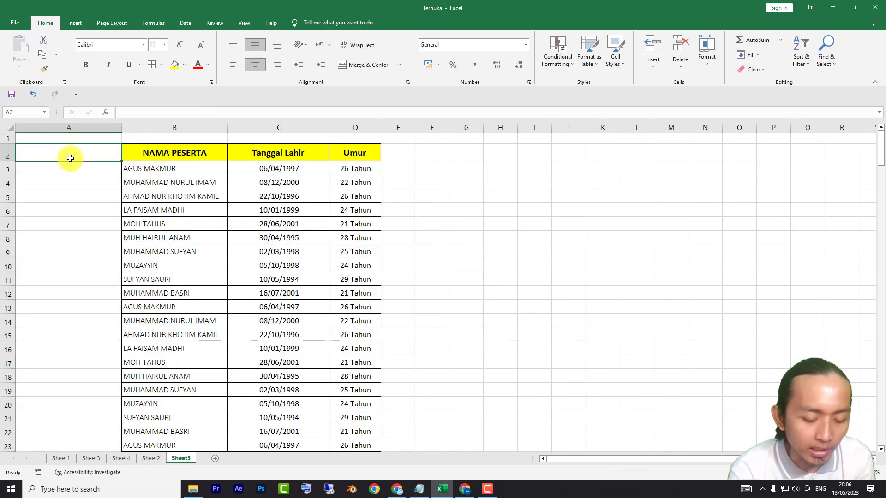
{"action": "type", "text": "no"}
{"action": "key", "text": "BackSpace"}
{"action": "key", "text": "BackSpace"}
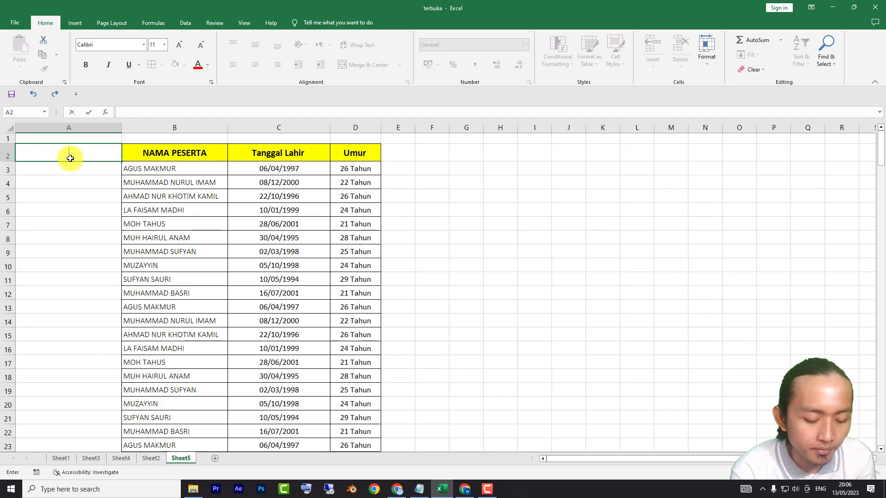
{"action": "type", "text": "NO"}
{"action": "key", "text": "Return"}
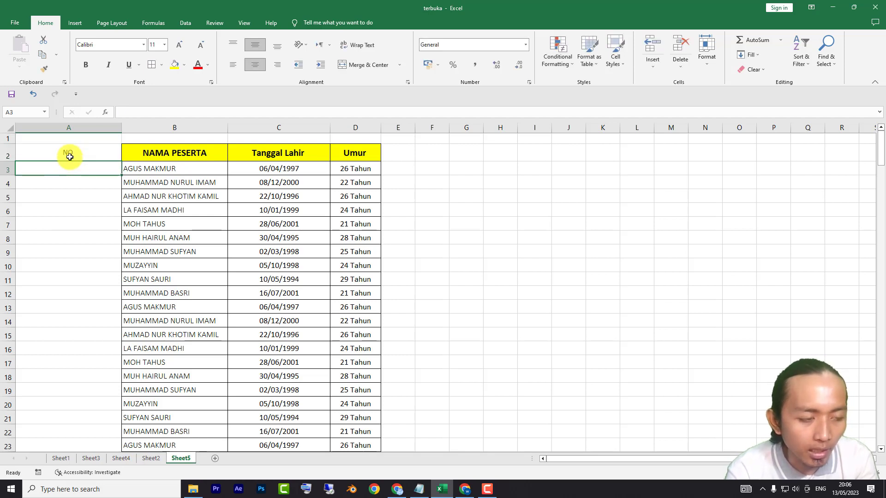
{"action": "type", "text": "1"}
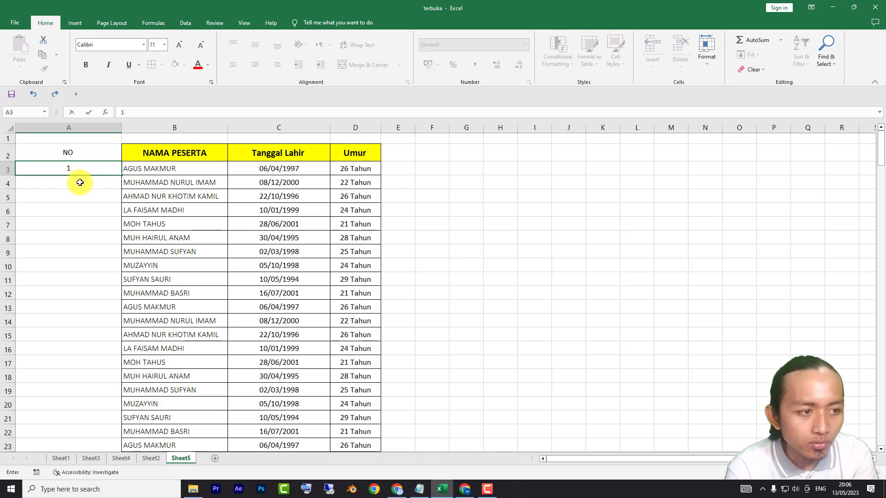
{"action": "key", "text": "Return"}
{"action": "type", "text": "2"}
{"action": "left_click", "coordinate": [93, 173]}
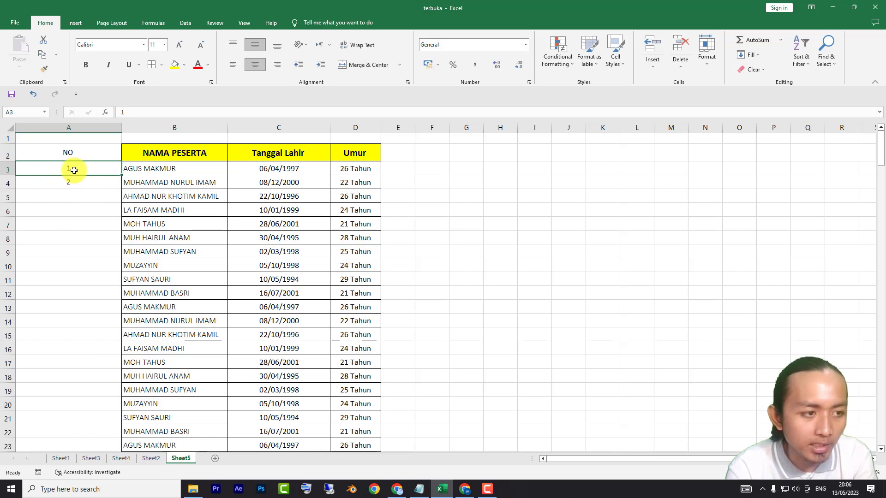
Step: Extend the sequence in A3:A4 with AutoFill down to the last participant row, A205
{"action": "left_click_drag", "start_coordinate": [74, 170], "coordinate": [74, 179]}
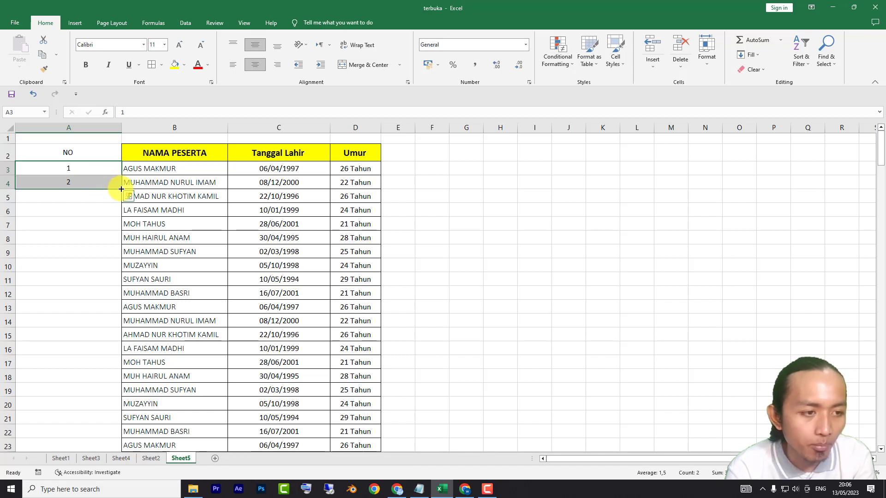
{"action": "left_click_drag", "start_coordinate": [120, 189], "coordinate": [133, 395]}
{"action": "scroll", "coordinate": [133, 394], "scroll_direction": "up", "scroll_amount": 7}
{"action": "scroll", "coordinate": [132, 393], "scroll_direction": "down", "scroll_amount": 8}
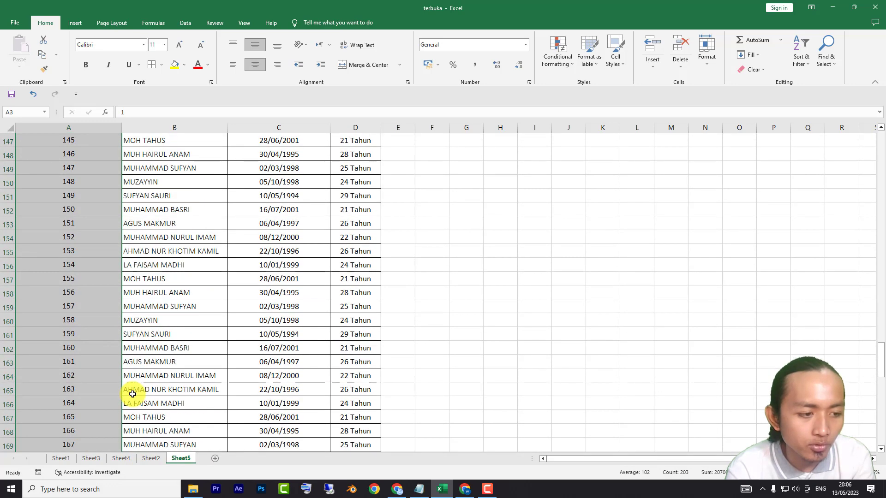
{"action": "scroll", "coordinate": [132, 394], "scroll_direction": "down", "scroll_amount": 1}
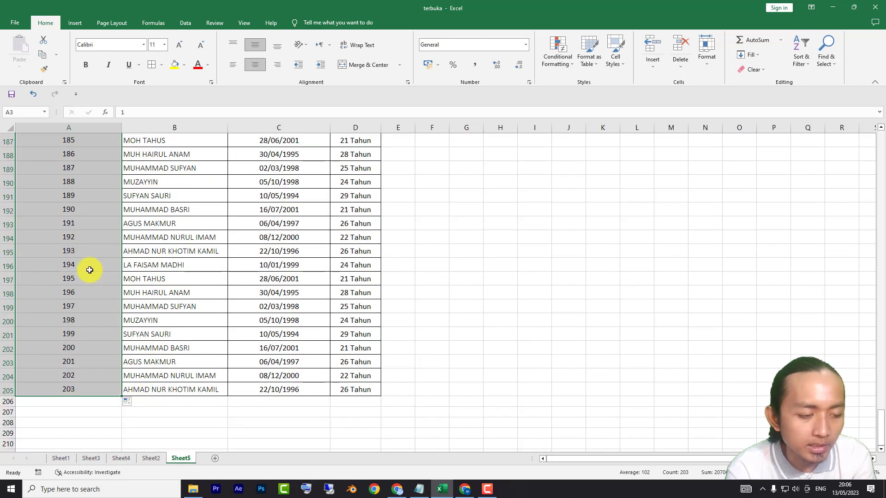
Step: Delete the filled numbers in A3:A205, keeping the NO header
{"action": "scroll", "coordinate": [85, 264], "scroll_direction": "up", "scroll_amount": 12}
{"action": "scroll", "coordinate": [85, 264], "scroll_direction": "up", "scroll_amount": 20}
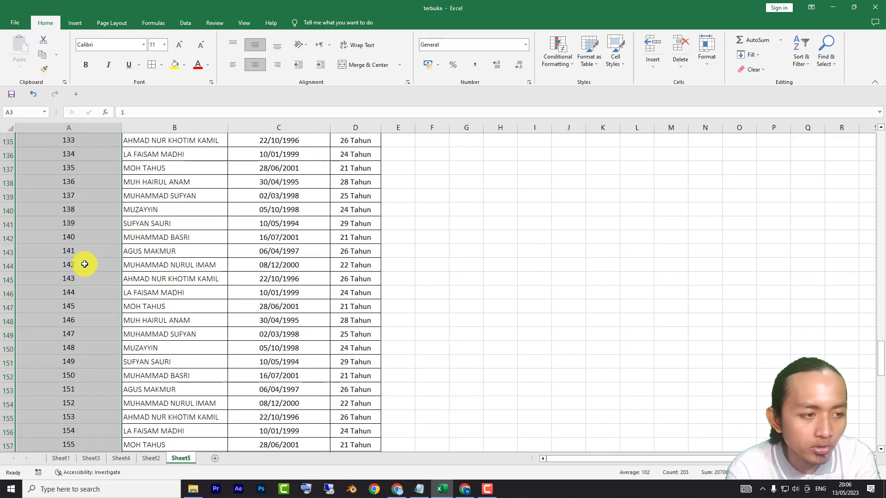
{"action": "scroll", "coordinate": [85, 264], "scroll_direction": "up", "scroll_amount": 17}
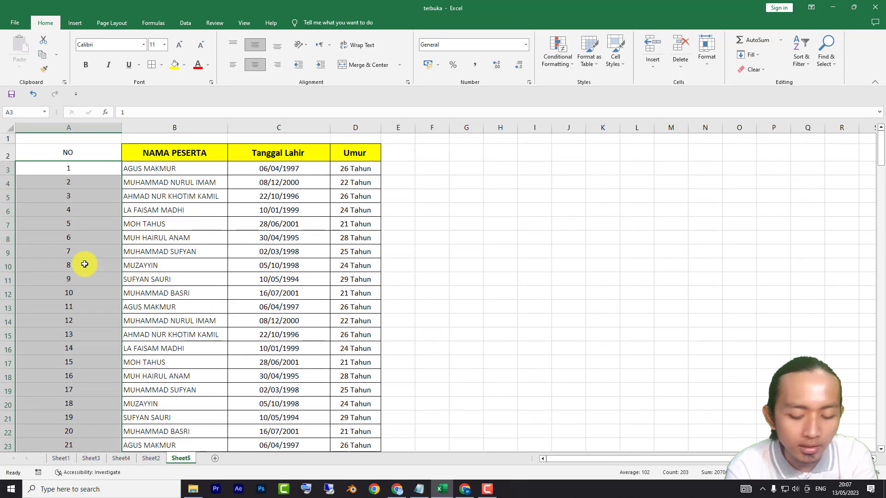
{"action": "key", "text": "Delete"}
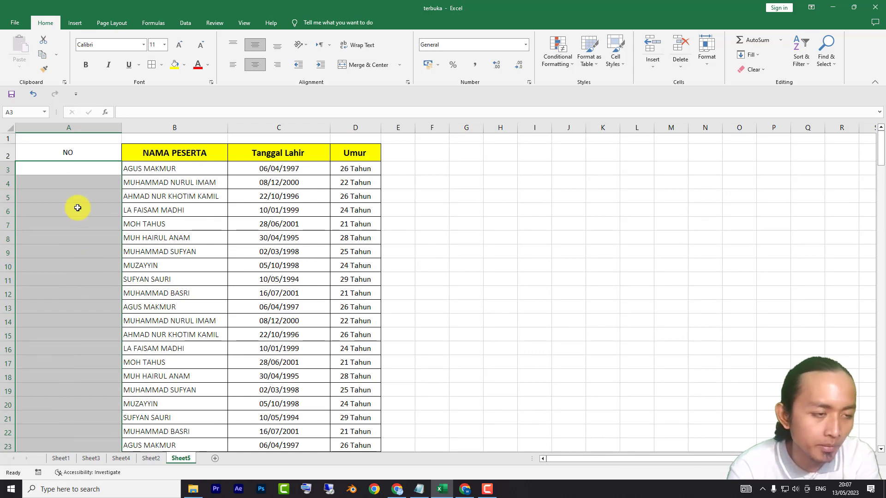
Step: Enter the starting number 1 in A3 and select that cell again
{"action": "left_click", "coordinate": [77, 166]}
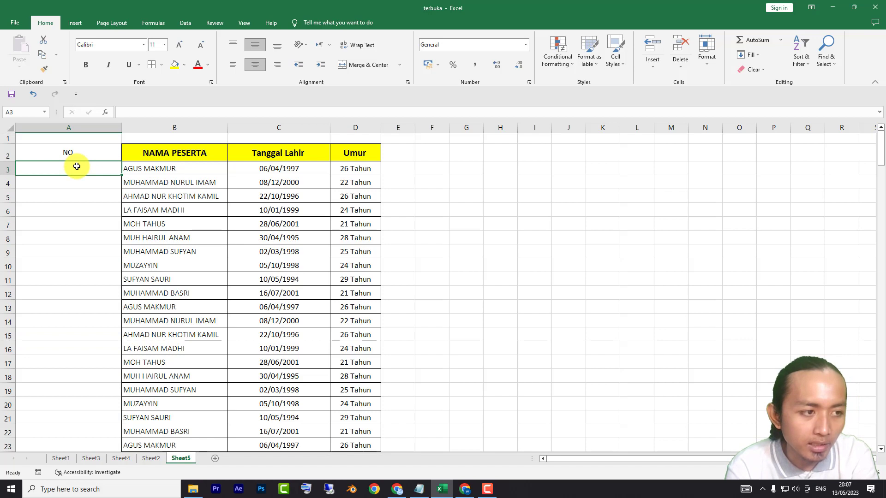
{"action": "type", "text": "1"}
{"action": "key", "text": "Return"}
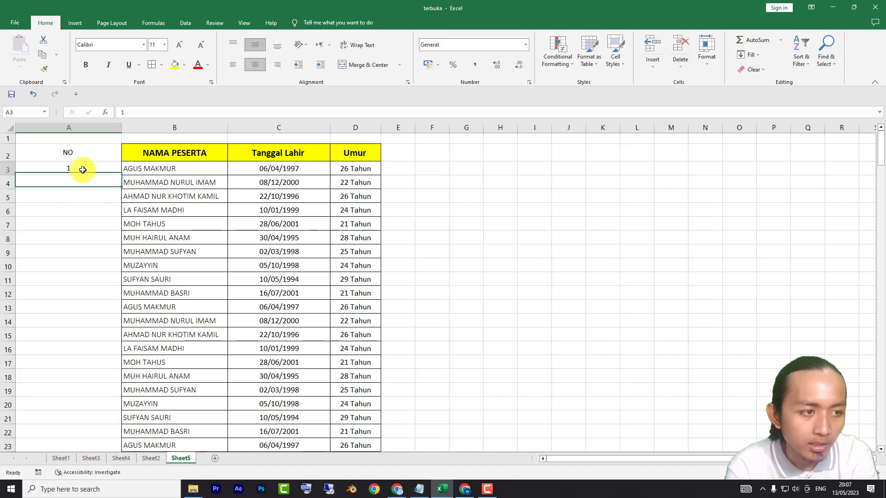
{"action": "left_click", "coordinate": [82, 169]}
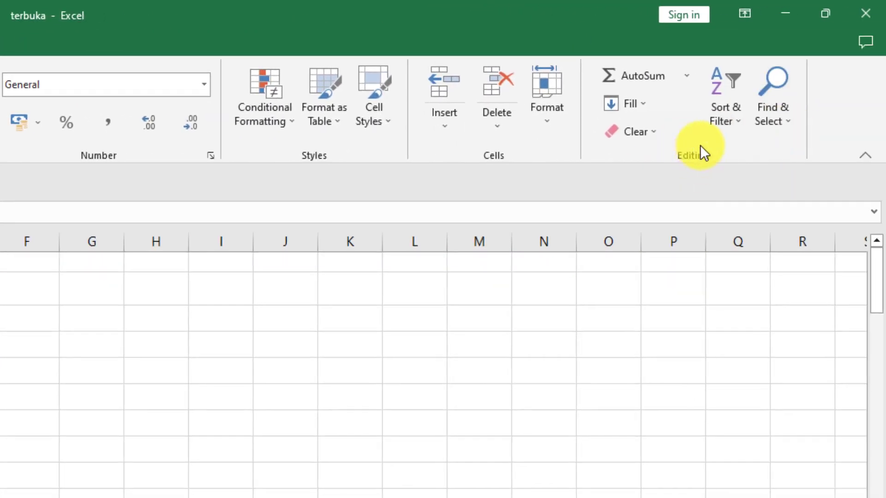
Step: Fill column A from A3 with a linear series in columns, using step value 1 and stop value 203
{"action": "left_click", "coordinate": [635, 107]}
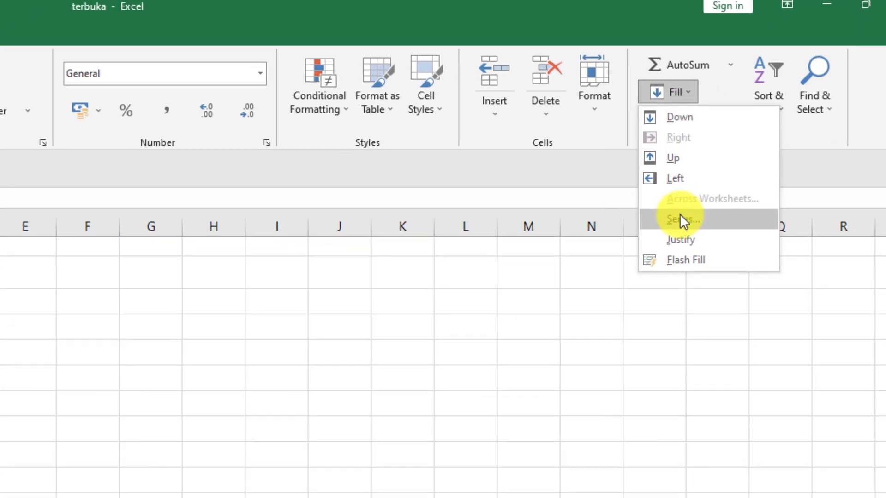
{"action": "left_click", "coordinate": [635, 233]}
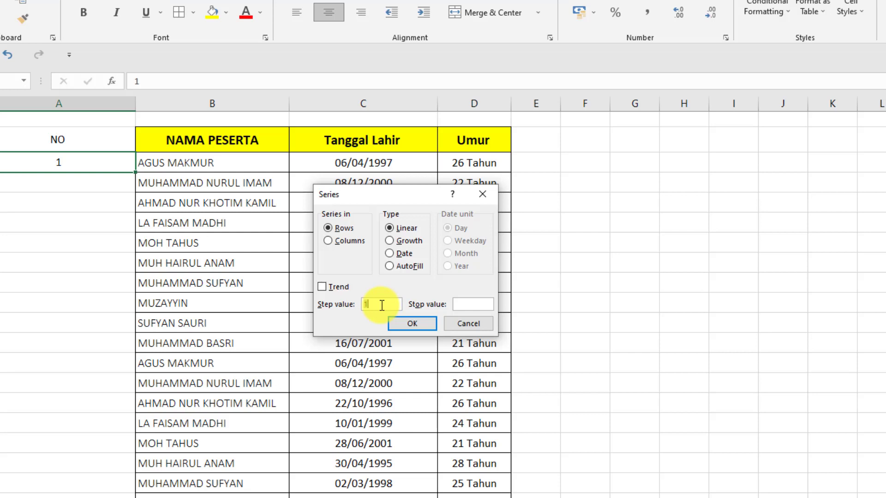
{"action": "left_click", "coordinate": [336, 240]}
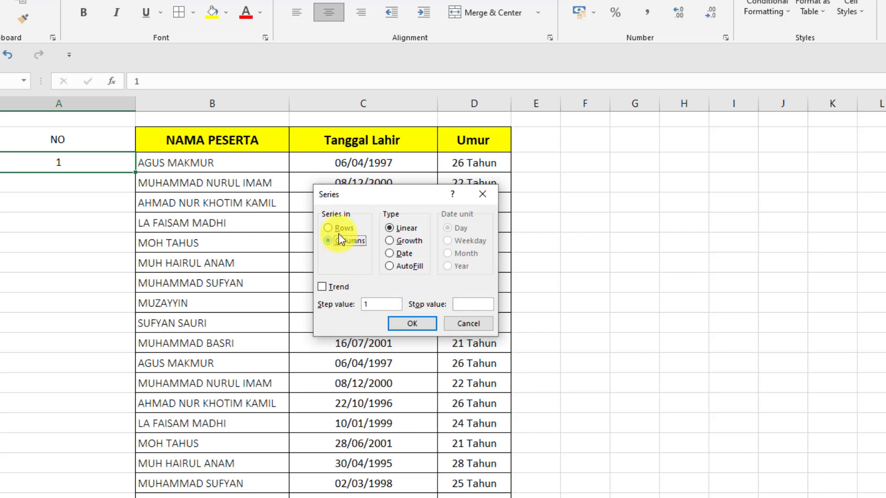
{"action": "left_click", "coordinate": [369, 303]}
{"action": "double_click", "coordinate": [382, 307]}
{"action": "type", "text": "1"}
{"action": "left_click", "coordinate": [464, 308]}
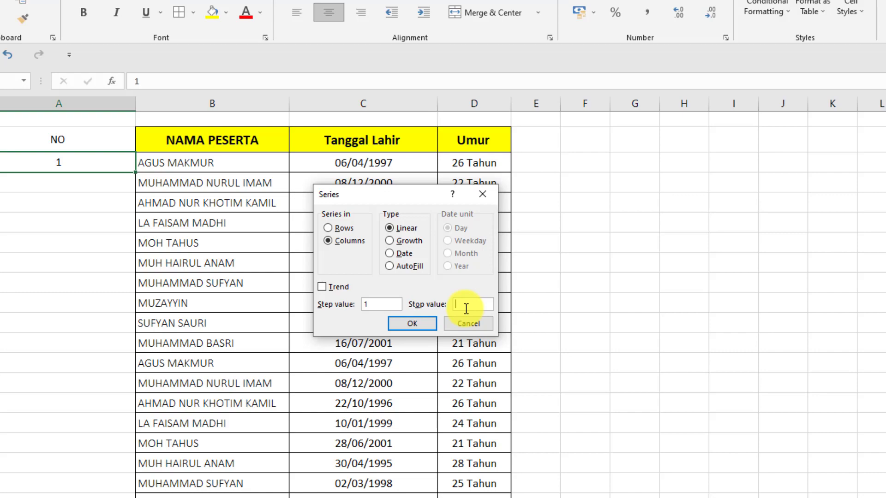
{"action": "type", "text": "200"}
{"action": "left_click", "coordinate": [409, 324]}
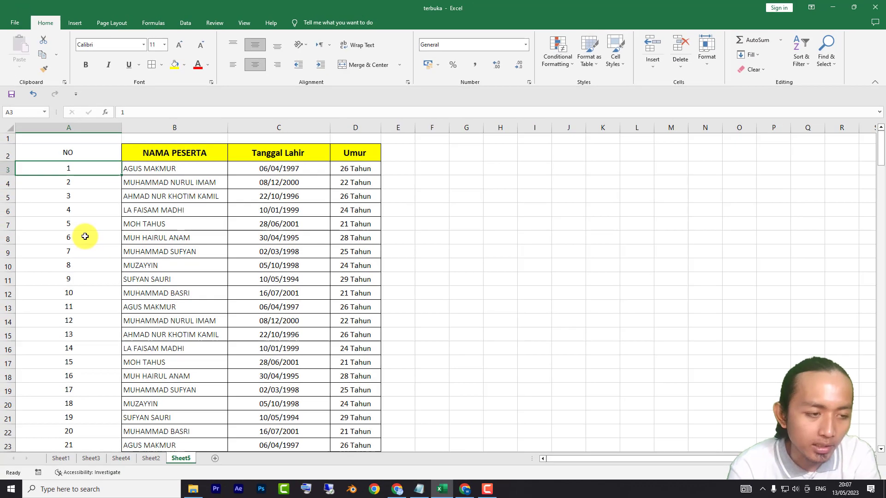
Step: Check the column A numbering down to the last participant row, A205, and return to the beginning of the table
{"action": "scroll", "coordinate": [112, 251], "scroll_direction": "down", "scroll_amount": 20}
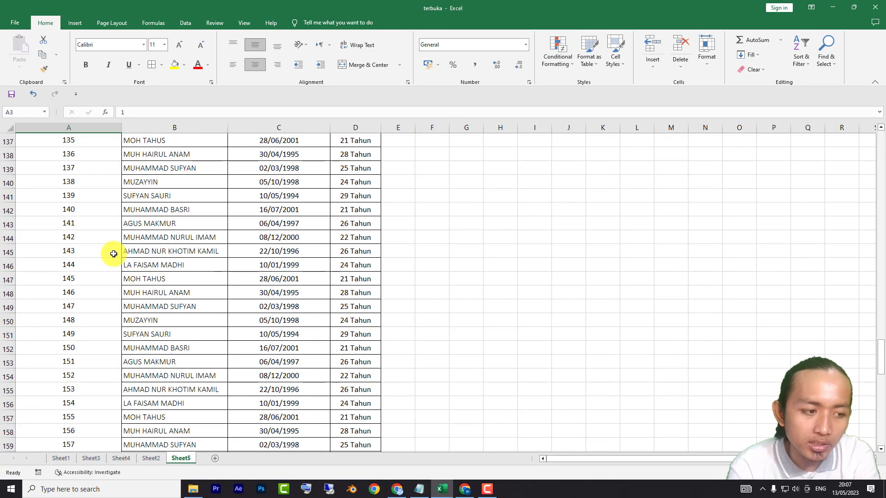
{"action": "scroll", "coordinate": [114, 254], "scroll_direction": "down", "scroll_amount": 20}
{"action": "scroll", "coordinate": [113, 253], "scroll_direction": "up", "scroll_amount": 8}
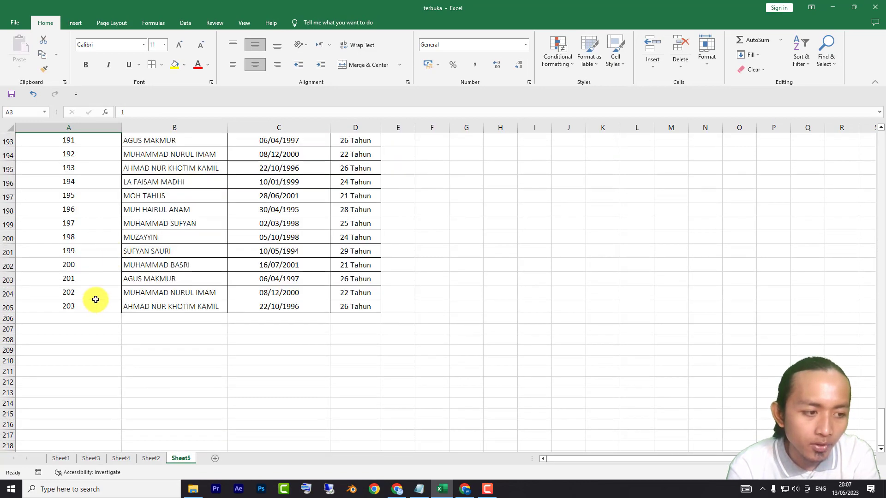
{"action": "scroll", "coordinate": [96, 299], "scroll_direction": "up", "scroll_amount": 20}
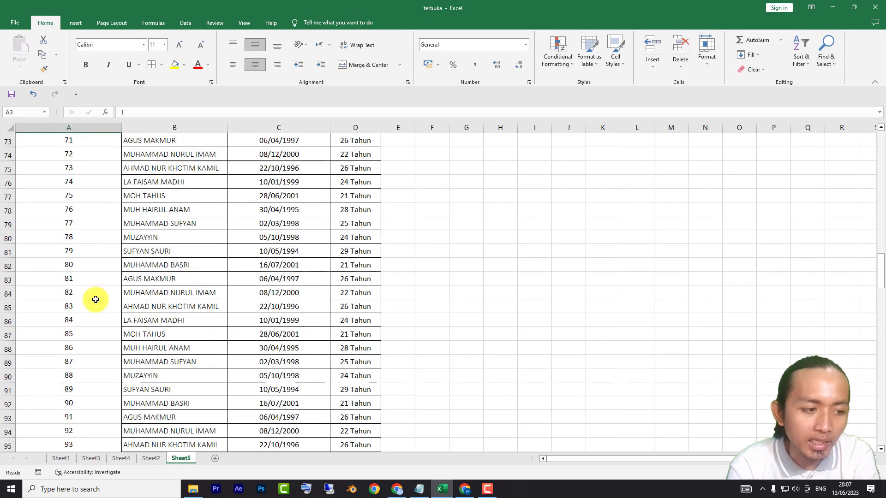
{"action": "scroll", "coordinate": [96, 300], "scroll_direction": "up", "scroll_amount": 20}
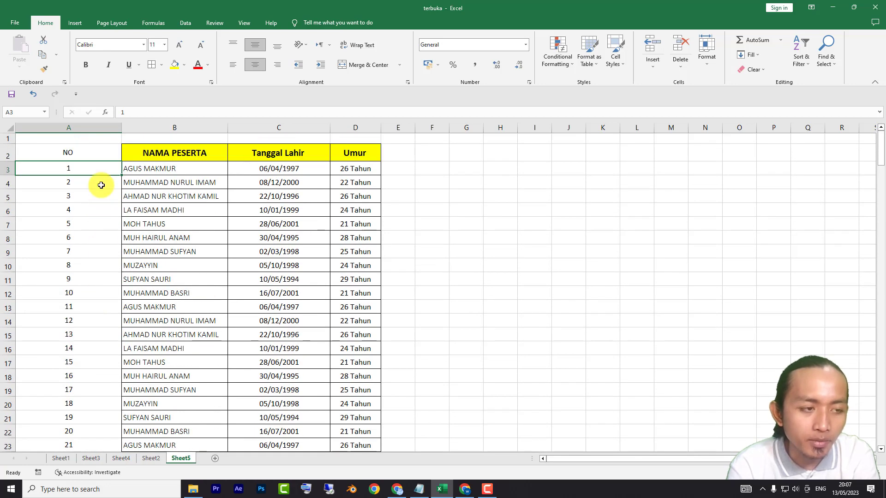